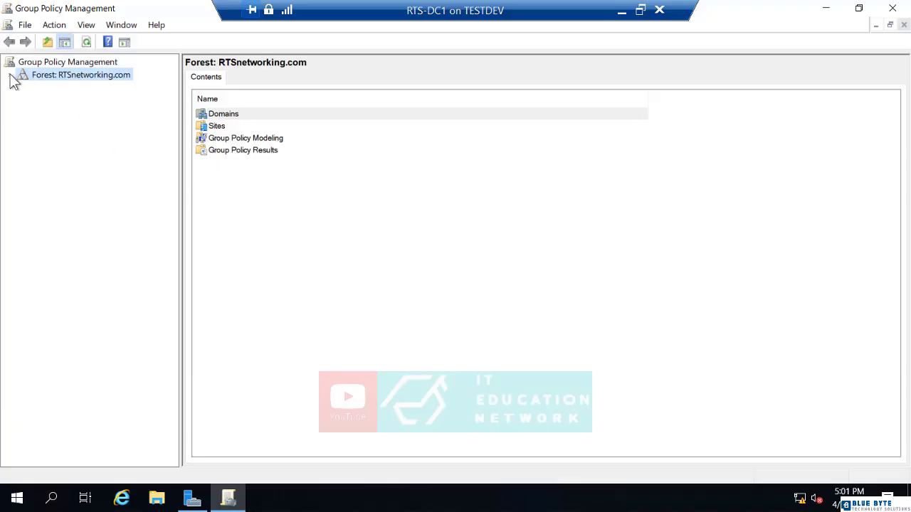
Create a GPO named 'Sales Website' linked to the Sales OU in RTSnetworking.com.
{"action": "left_click", "coordinate": [8, 75]}
{"action": "left_click", "coordinate": [22, 87]}
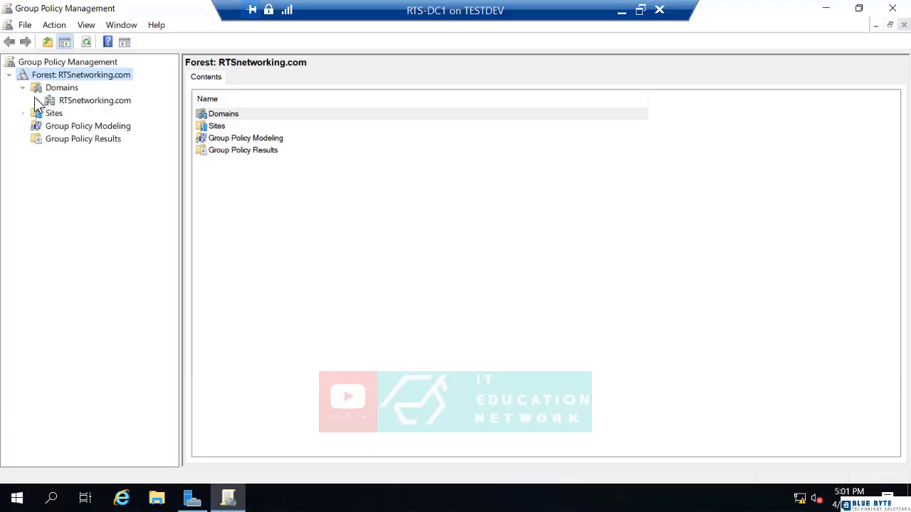
{"action": "left_click", "coordinate": [37, 101]}
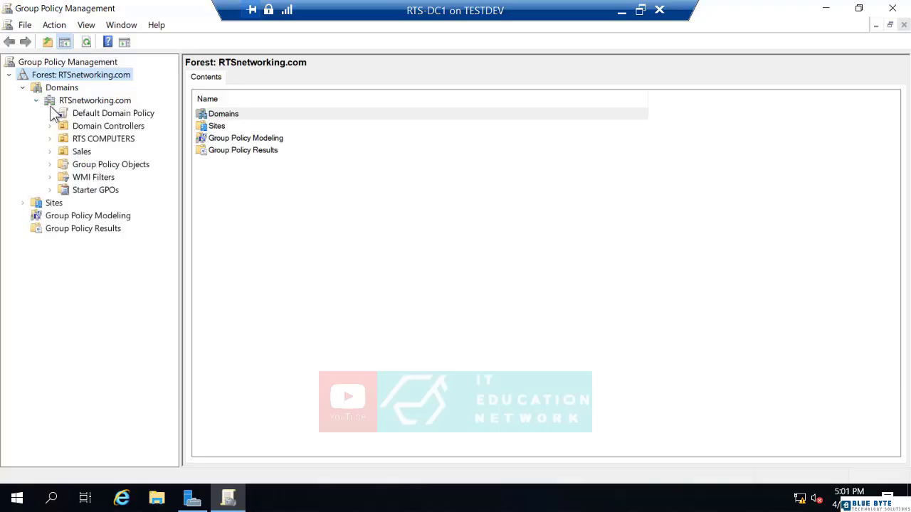
{"action": "left_click", "coordinate": [69, 157]}
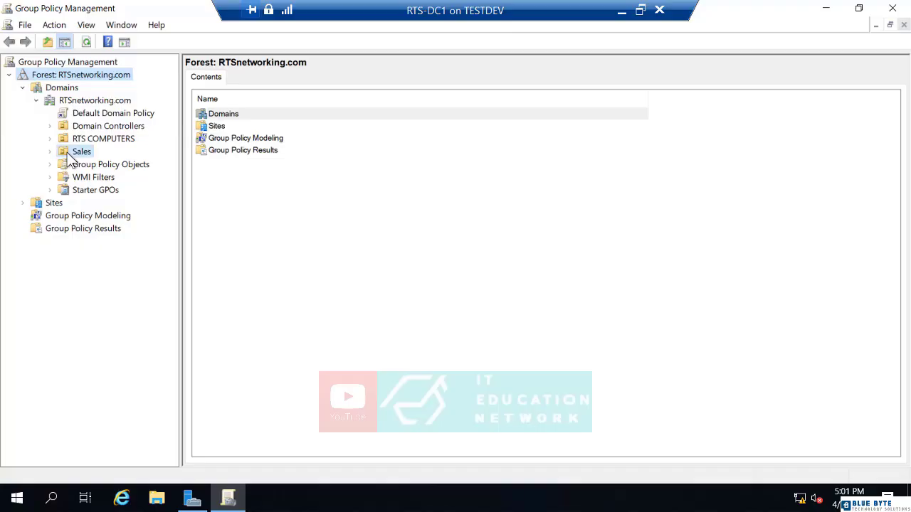
{"action": "right_click", "coordinate": [68, 153]}
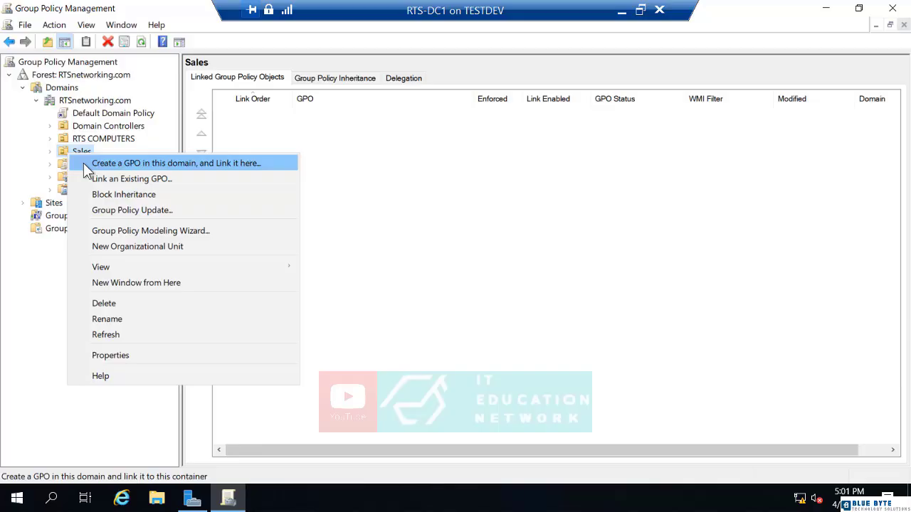
{"action": "left_click", "coordinate": [83, 163]}
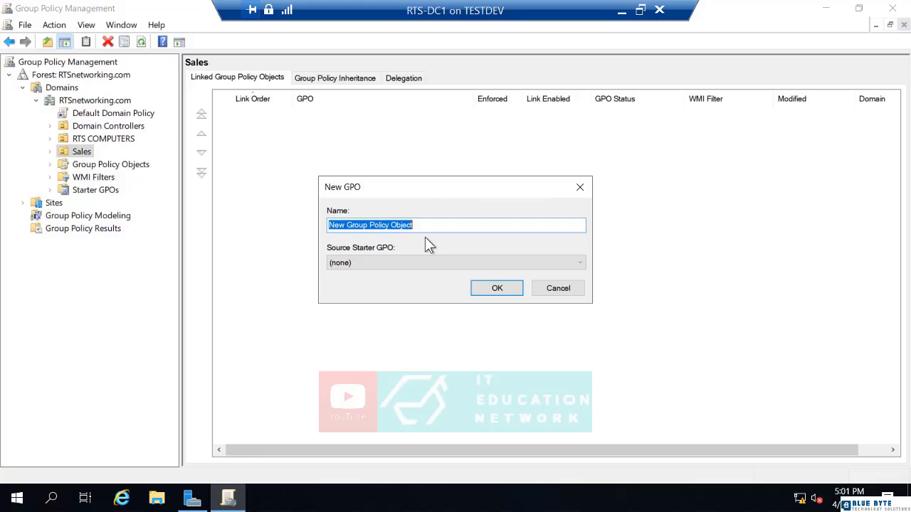
{"action": "type", "text": "Wi"}
{"action": "key", "text": "BackSpace"}
{"action": "key", "text": "BackSpace"}
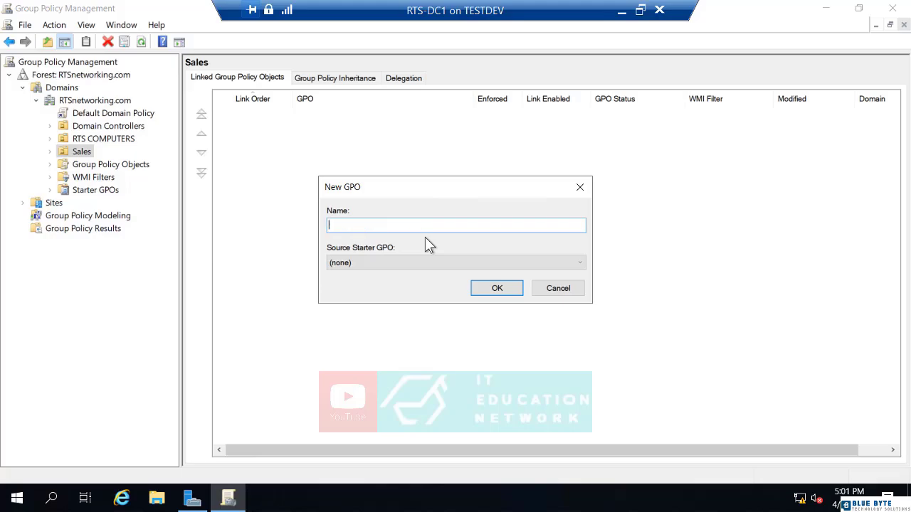
{"action": "type", "text": "Sales Website"}
{"action": "left_click", "coordinate": [482, 287]}
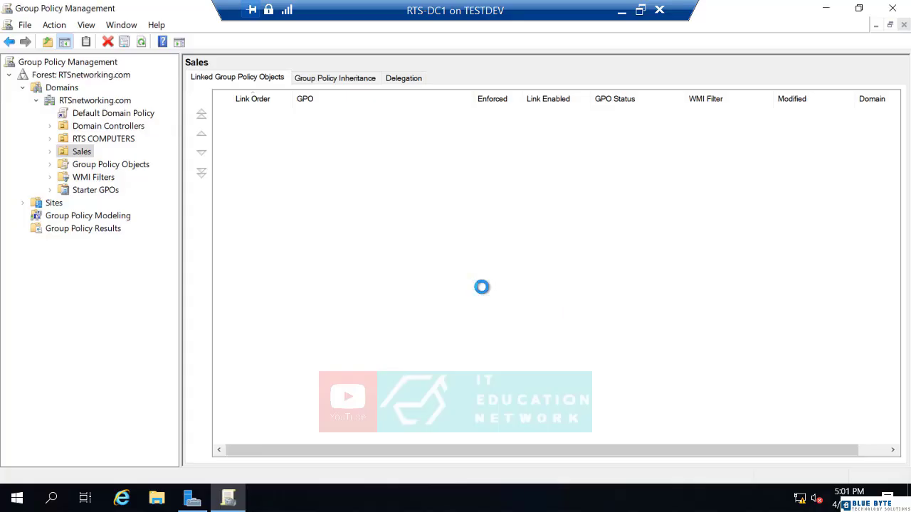
Open the Sales Website GPO for editing in Group Policy Management Editor.
{"action": "left_click", "coordinate": [50, 152]}
{"action": "right_click", "coordinate": [82, 167]}
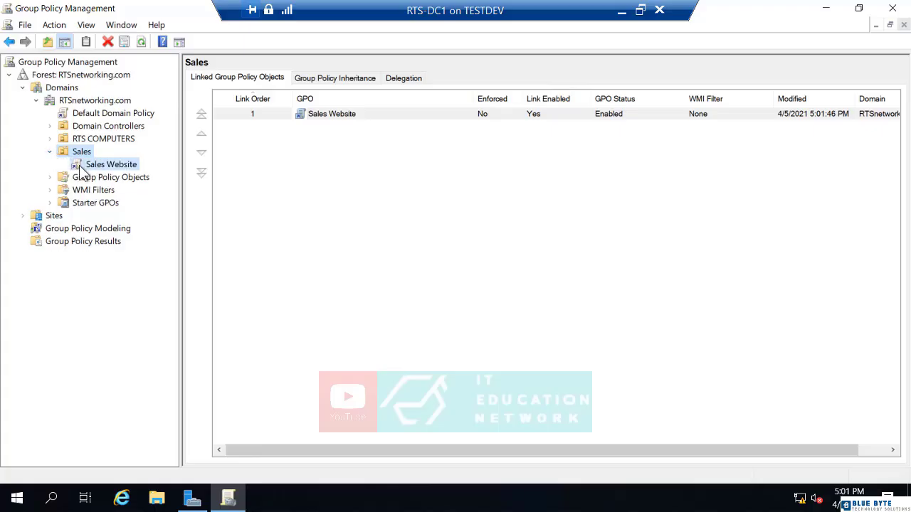
{"action": "left_click", "coordinate": [97, 179]}
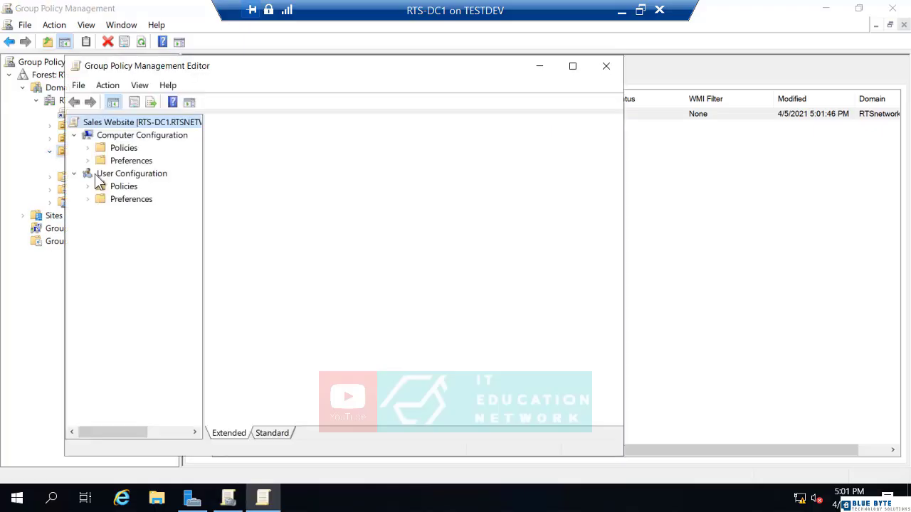
Maximize the editor and start a new Shortcut under User Configuration > Preferences > Windows Settings.
{"action": "double_click", "coordinate": [195, 62]}
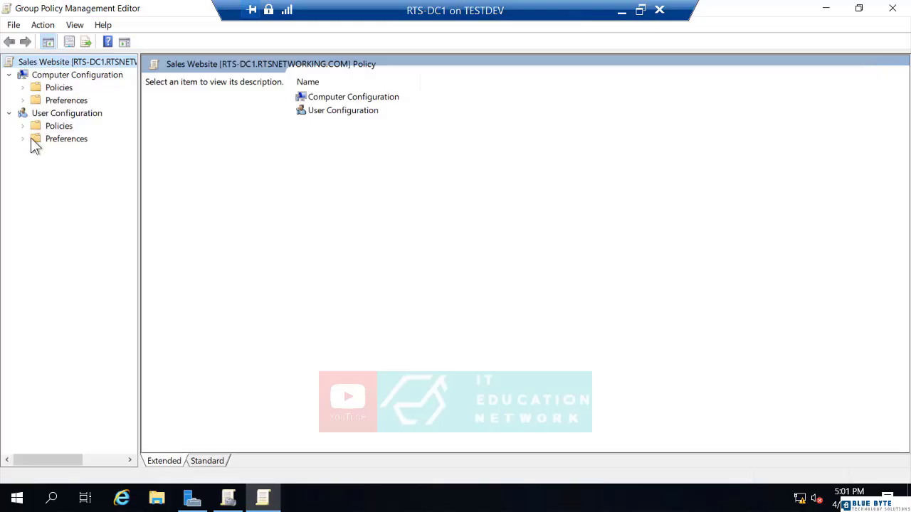
{"action": "left_click", "coordinate": [24, 140]}
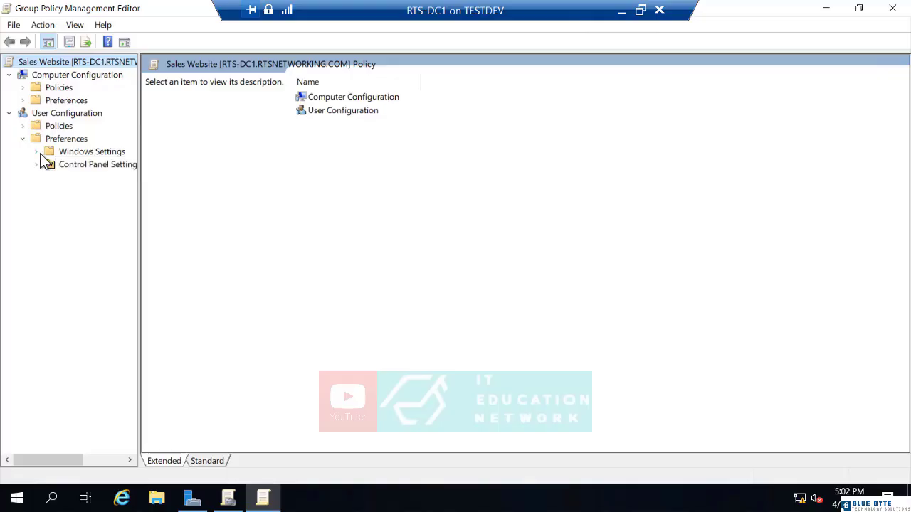
{"action": "left_click", "coordinate": [40, 153]}
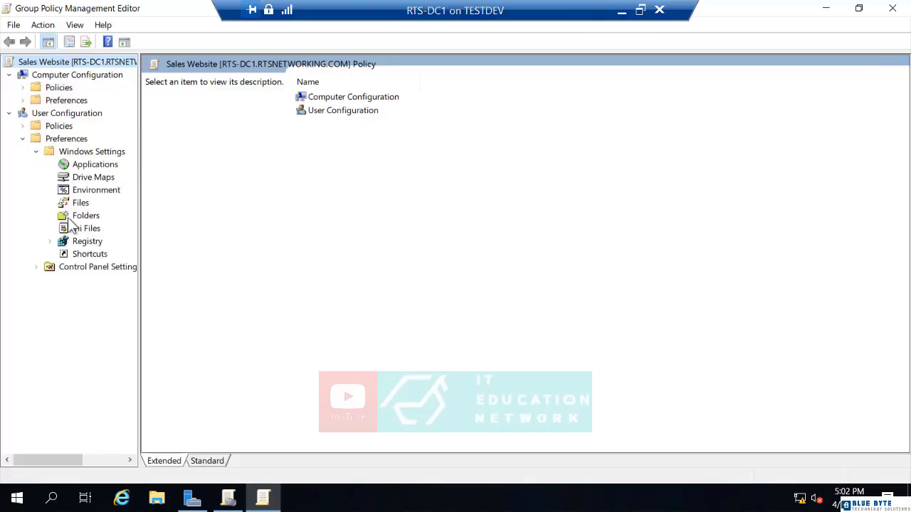
{"action": "right_click", "coordinate": [76, 254]}
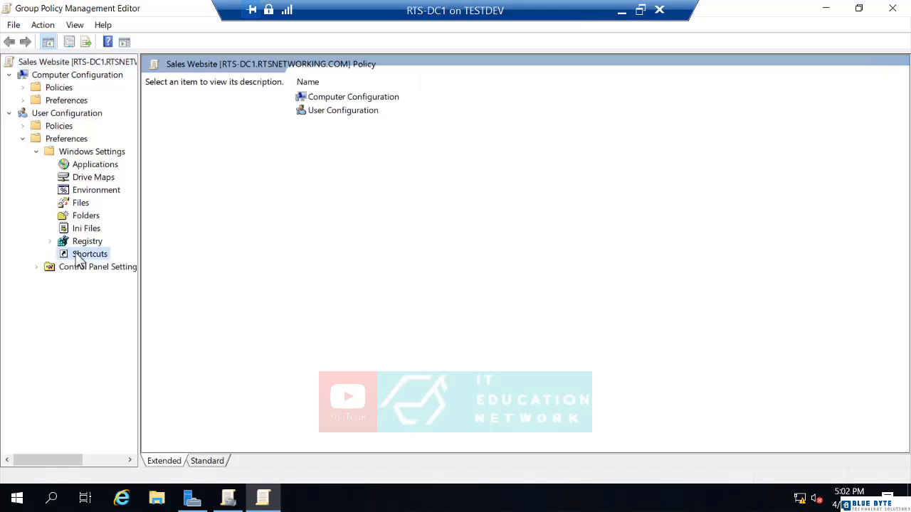
{"action": "mouse_move", "coordinate": [104, 269]}
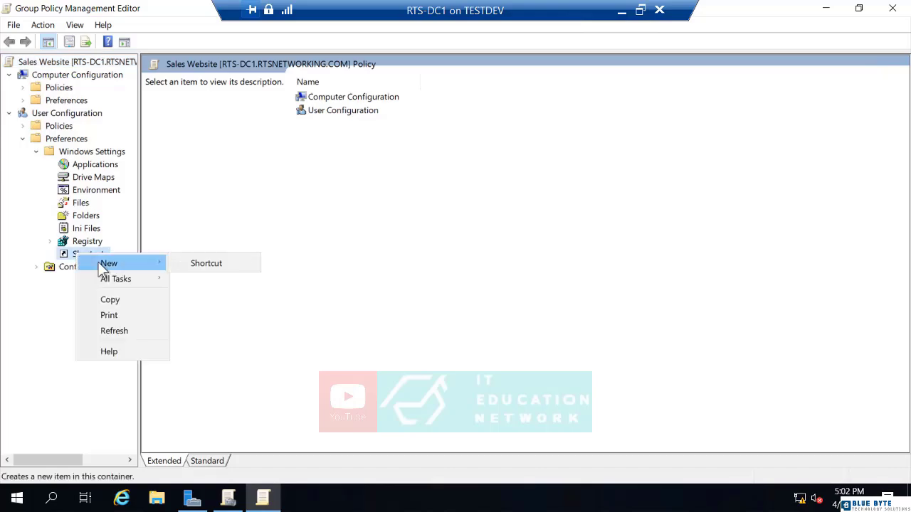
{"action": "left_click", "coordinate": [191, 265]}
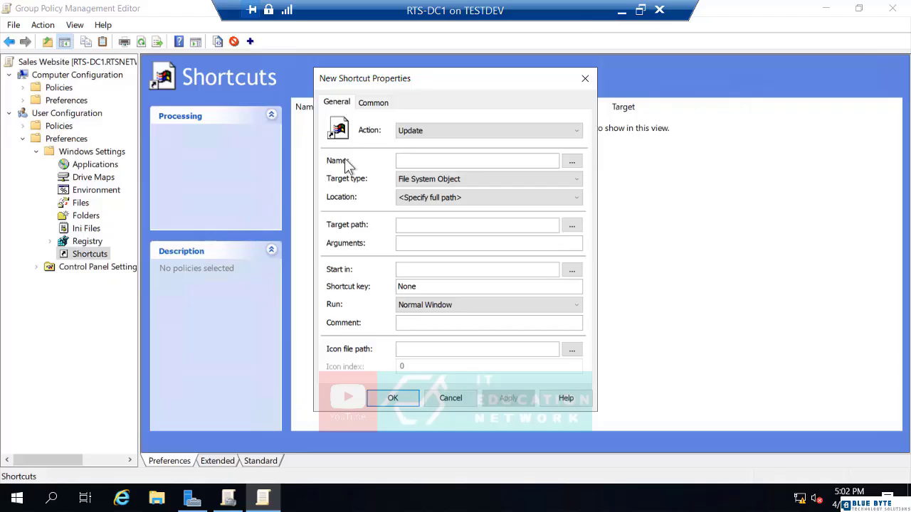
Set the new shortcut's action to Create and name it RTS.
{"action": "left_click", "coordinate": [425, 129]}
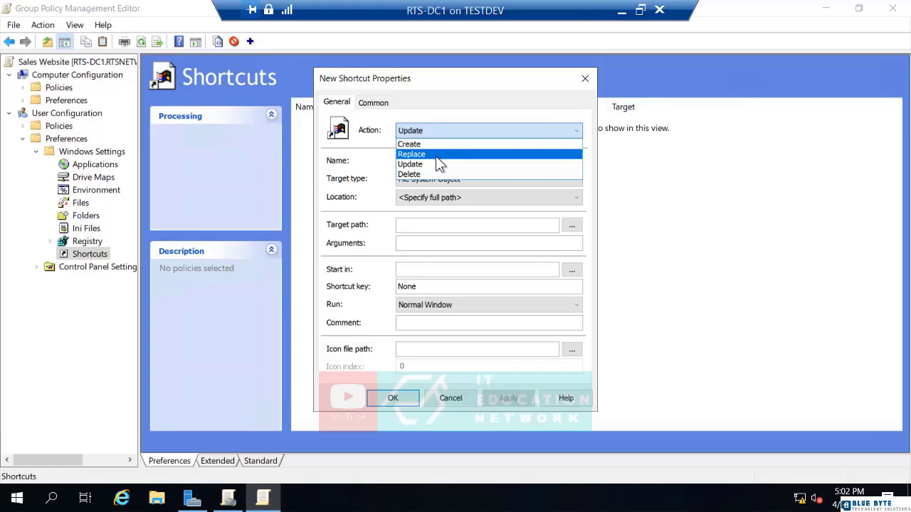
{"action": "left_click", "coordinate": [436, 144]}
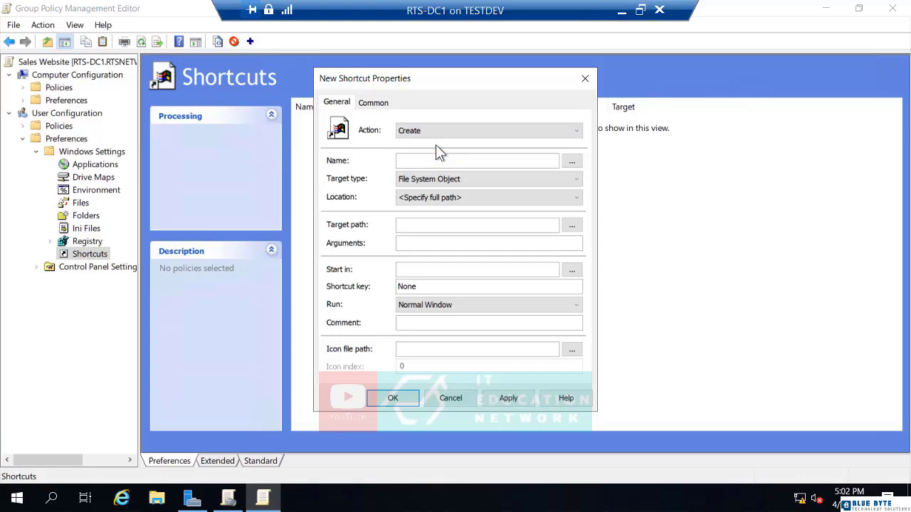
{"action": "left_click", "coordinate": [437, 159]}
{"action": "type", "text": "RTS"}
{"action": "left_click", "coordinate": [445, 180]}
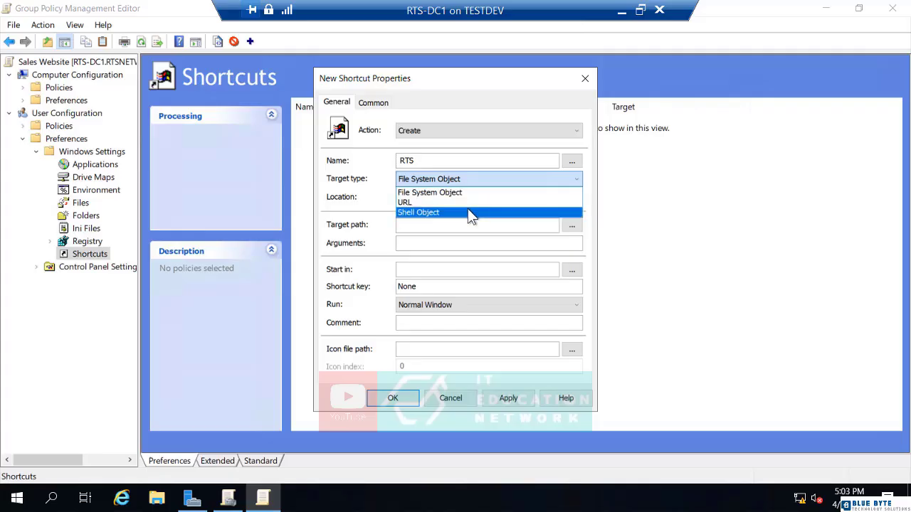
{"action": "left_click", "coordinate": [434, 202]}
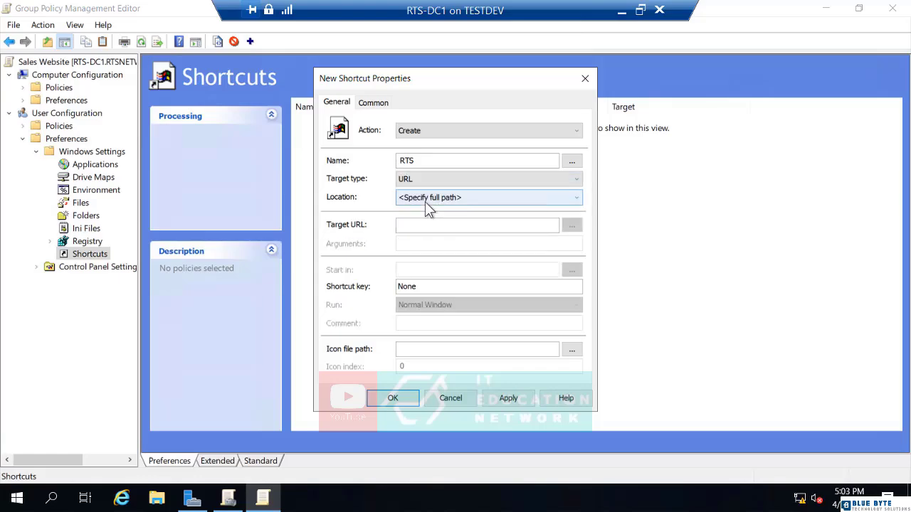
{"action": "left_click", "coordinate": [426, 201]}
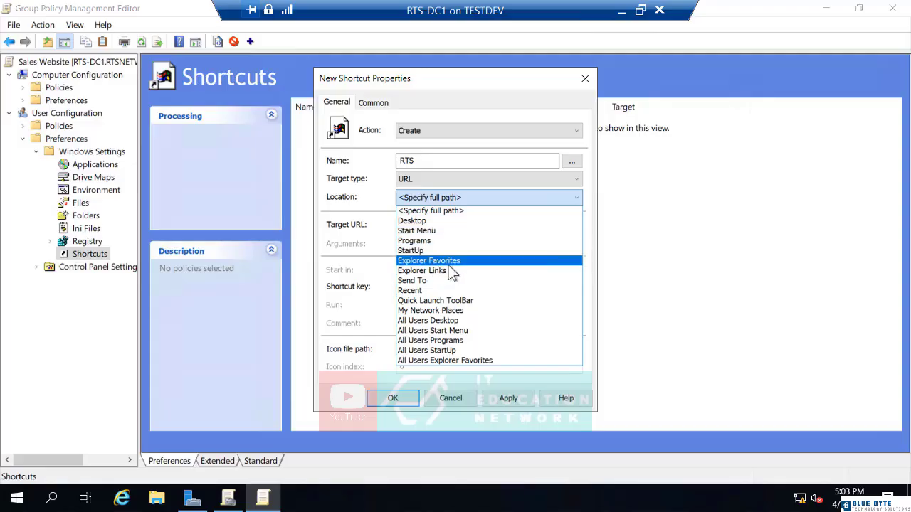
{"action": "left_click", "coordinate": [447, 262]}
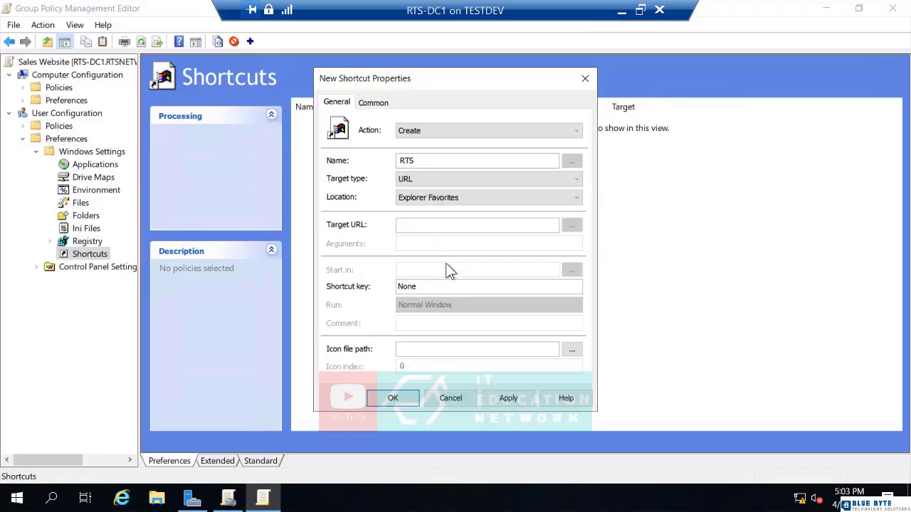
{"action": "left_click", "coordinate": [426, 225]}
{"action": "type", "text": "https://"}
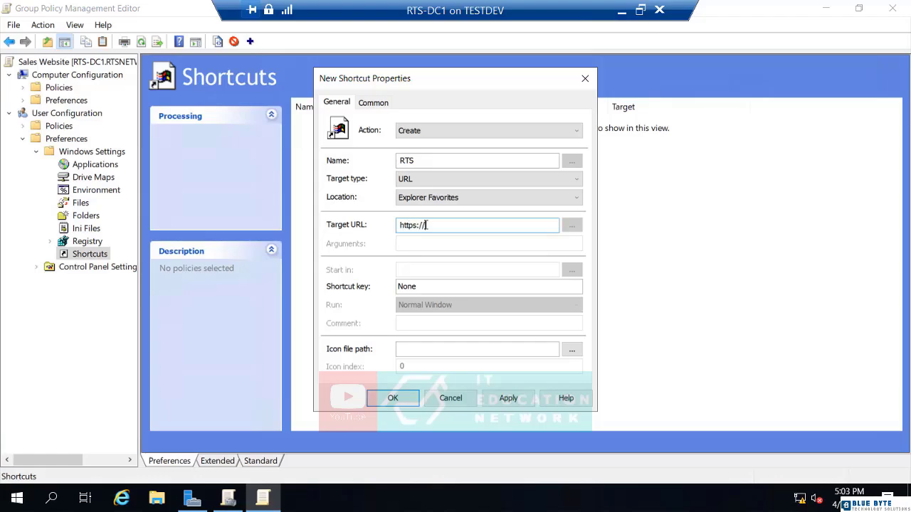
{"action": "type", "text": "rtsnetworking.com"}
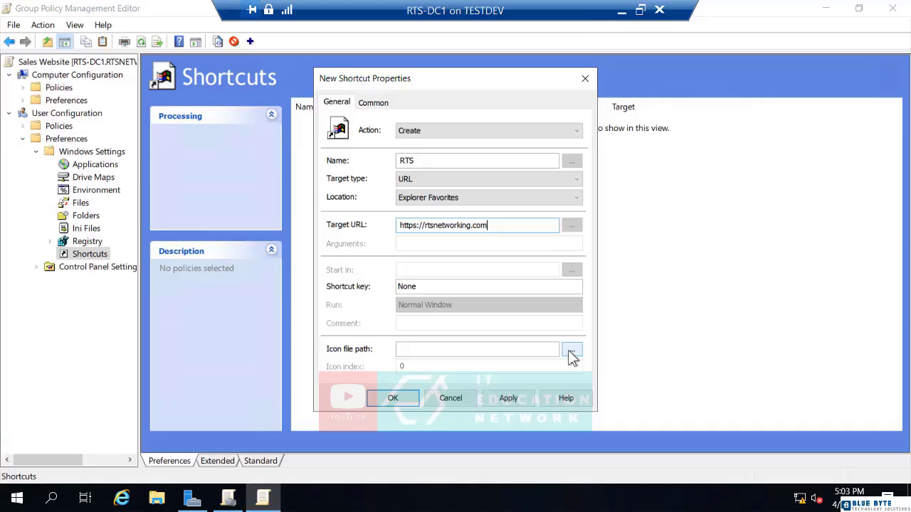
Leave the shortcut icon unchanged and save the RTS item to the Shortcuts list.
{"action": "left_click", "coordinate": [570, 351]}
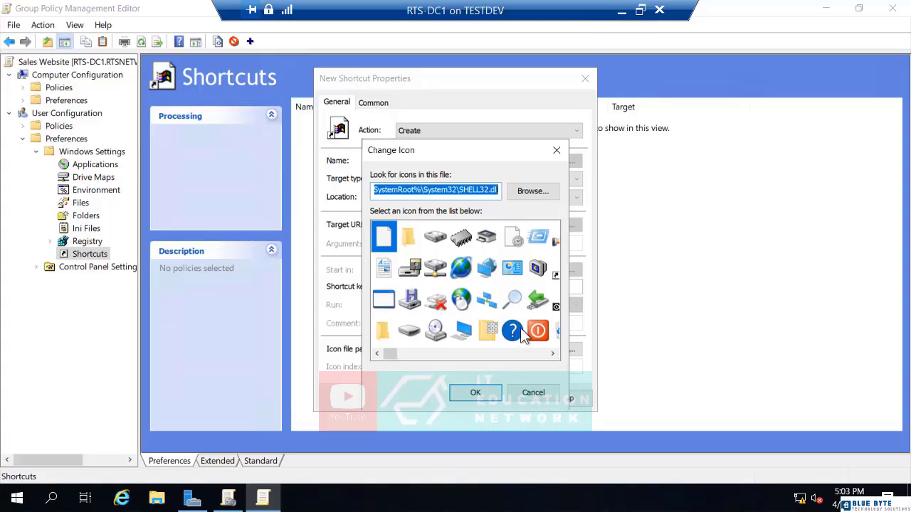
{"action": "left_click", "coordinate": [552, 354]}
{"action": "left_click", "coordinate": [552, 354]}
{"action": "left_click", "coordinate": [553, 353]}
{"action": "left_click", "coordinate": [552, 353]}
{"action": "left_click", "coordinate": [552, 353]}
{"action": "left_click", "coordinate": [551, 353]}
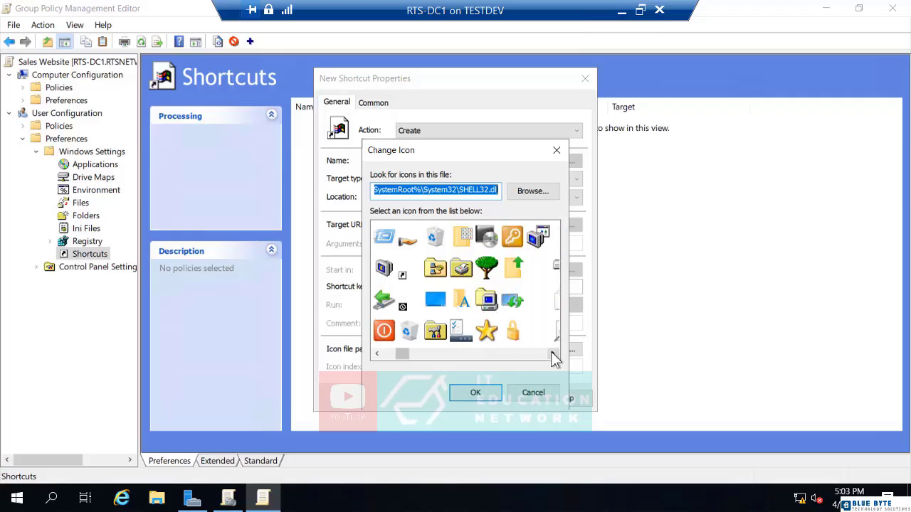
{"action": "left_click", "coordinate": [552, 353]}
{"action": "left_click", "coordinate": [552, 353]}
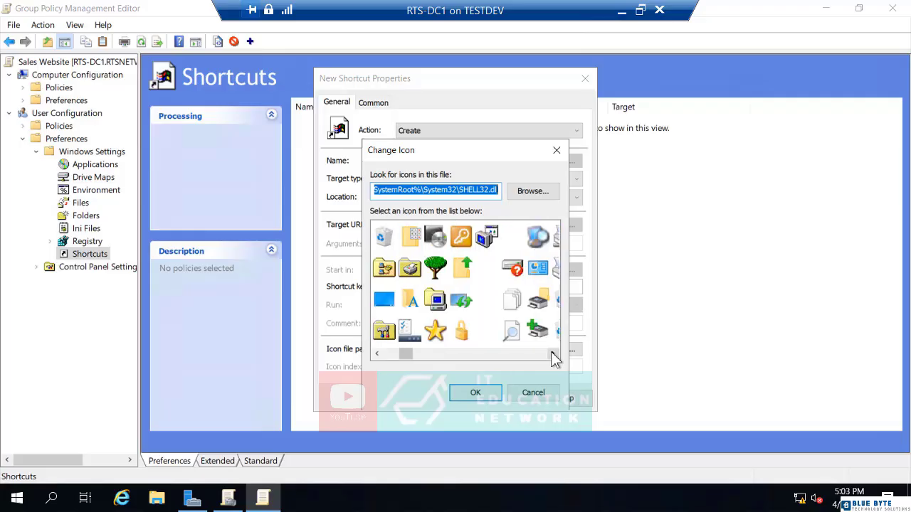
{"action": "left_click", "coordinate": [534, 393]}
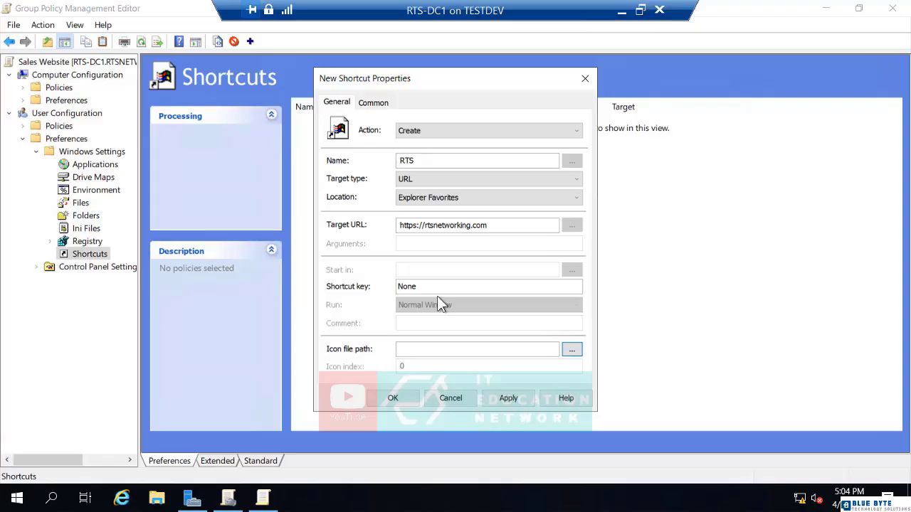
{"action": "left_click", "coordinate": [395, 398]}
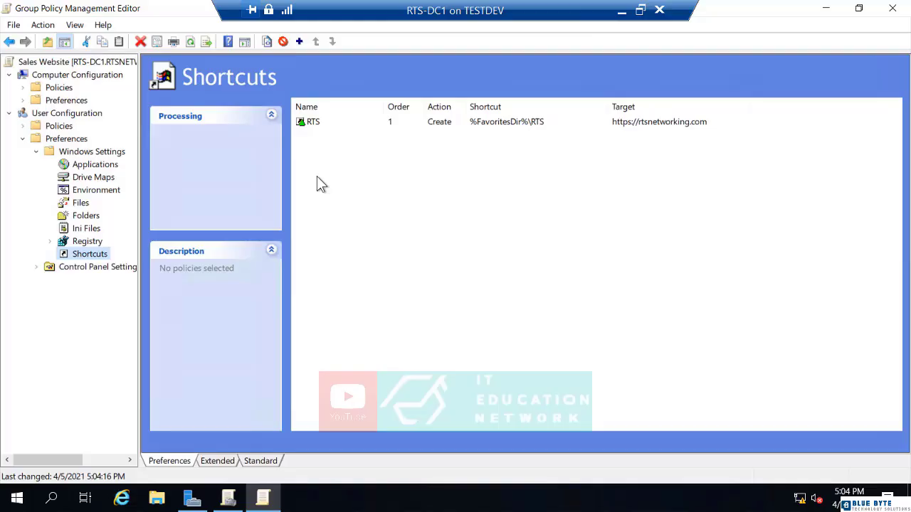
Enable item-level targeting on the RTS shortcut's Common tab.
{"action": "double_click", "coordinate": [318, 122]}
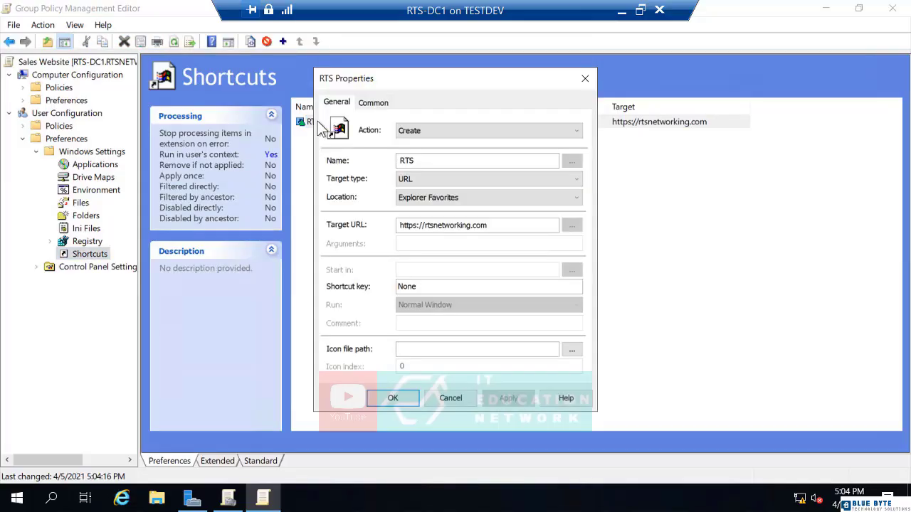
{"action": "left_click", "coordinate": [371, 105]}
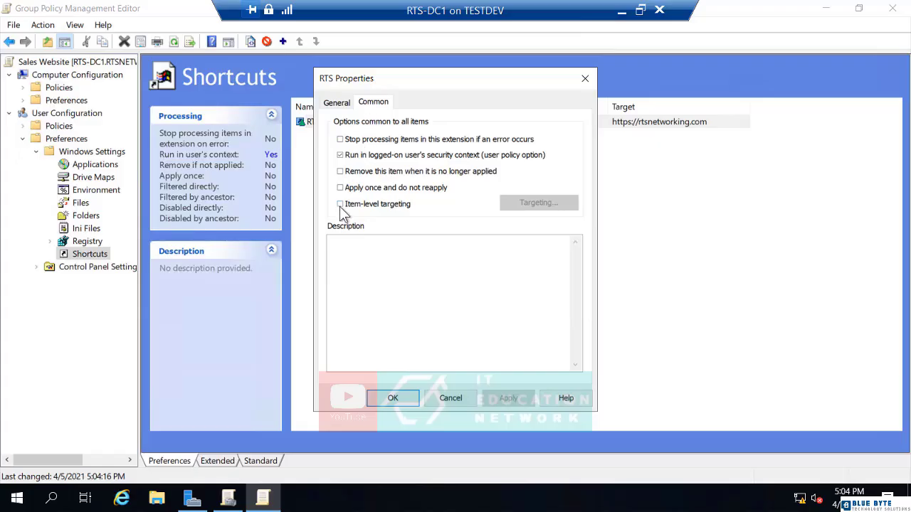
{"action": "left_click", "coordinate": [341, 205]}
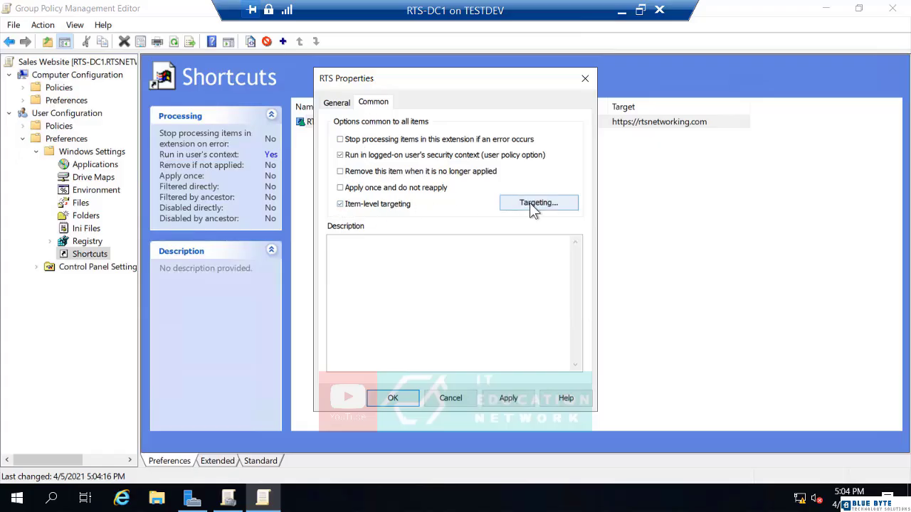
{"action": "left_click", "coordinate": [533, 207]}
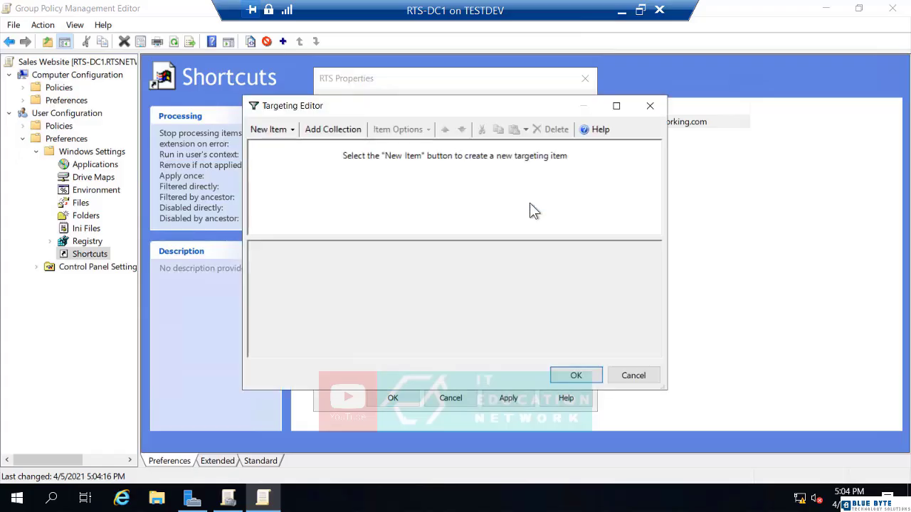
Add a Security Group targeting rule for RTSNETWORKING\Sales-Users.
{"action": "left_click", "coordinate": [284, 130]}
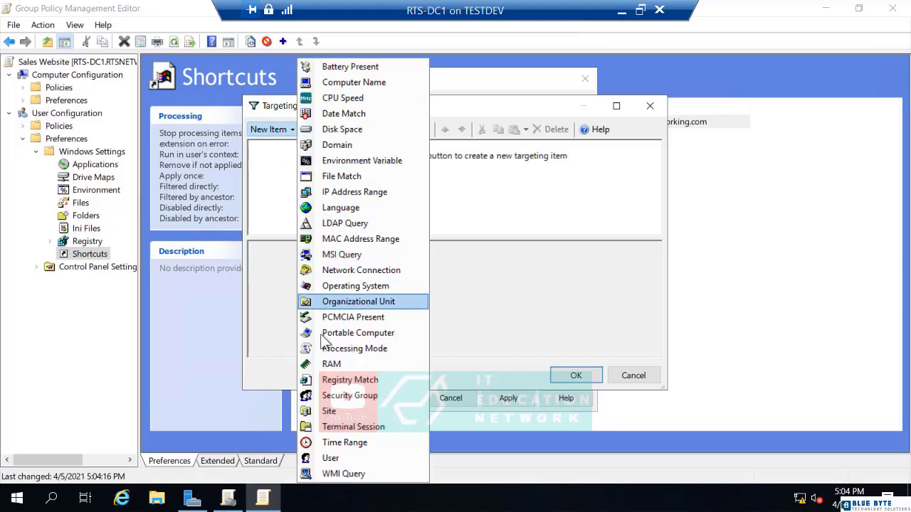
{"action": "left_click", "coordinate": [343, 395]}
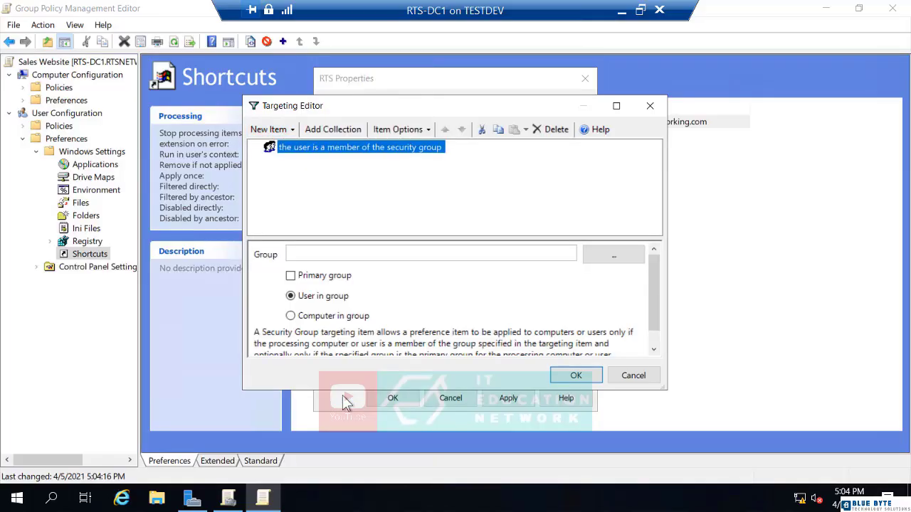
{"action": "left_click", "coordinate": [610, 255]}
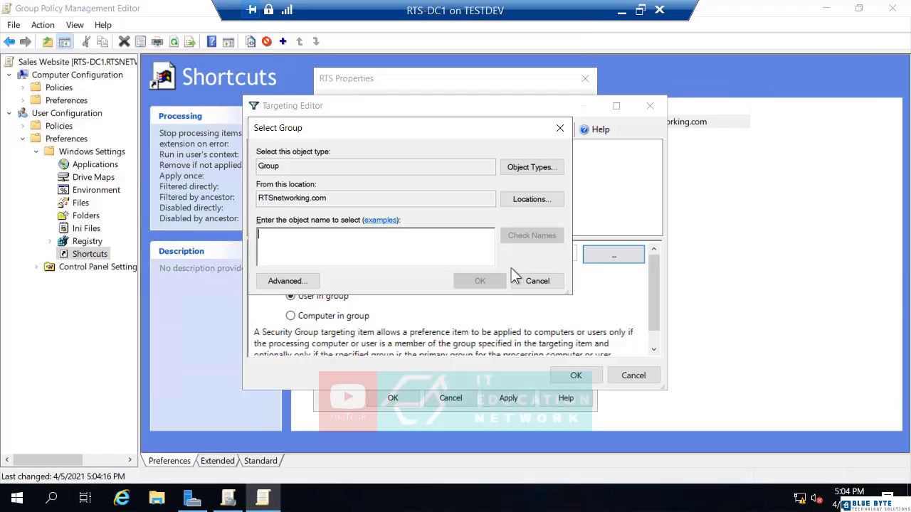
{"action": "type", "text": "sa"}
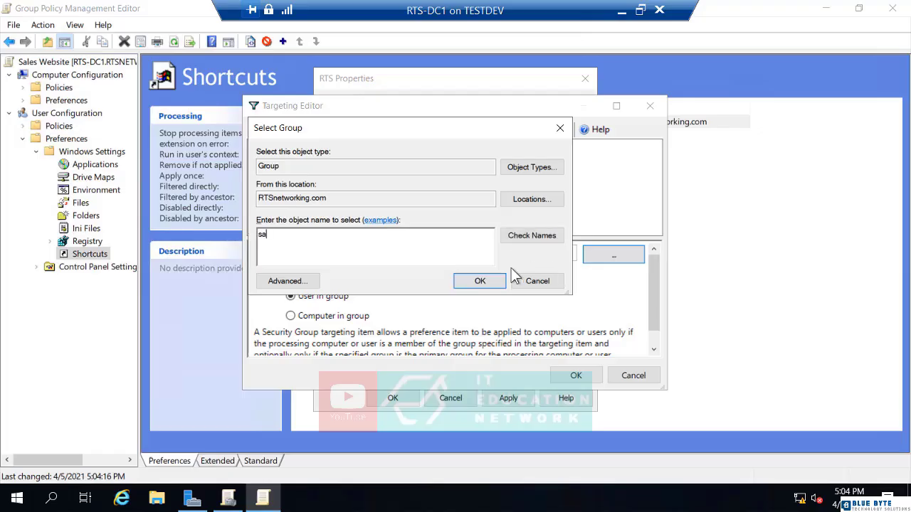
{"action": "left_click", "coordinate": [550, 233]}
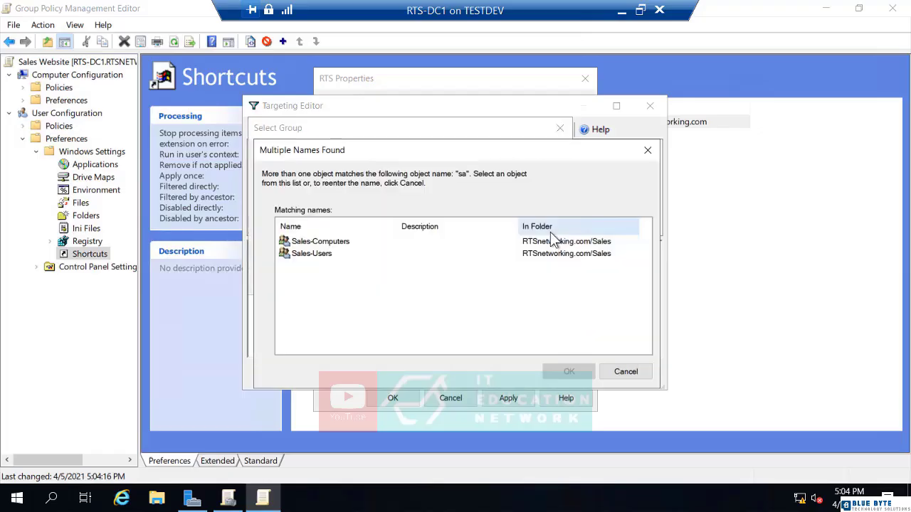
{"action": "left_click", "coordinate": [316, 256]}
{"action": "left_click", "coordinate": [566, 372]}
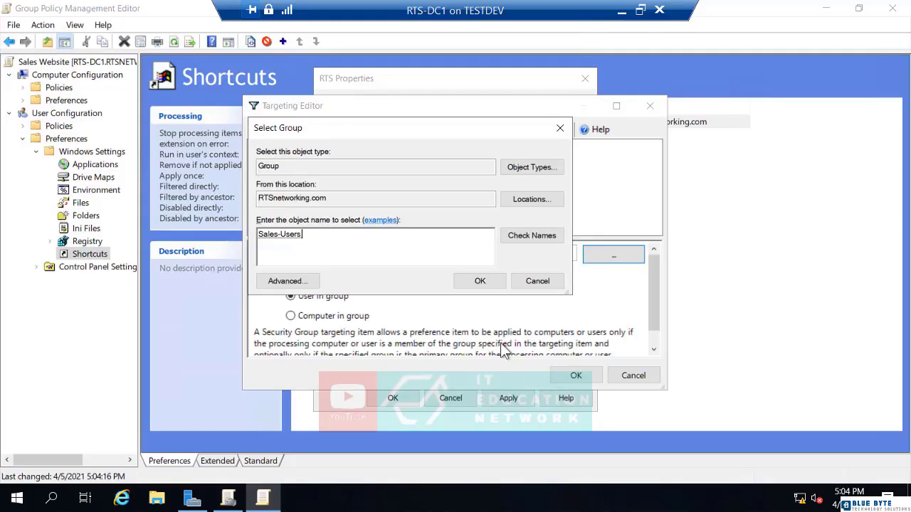
{"action": "left_click", "coordinate": [478, 281]}
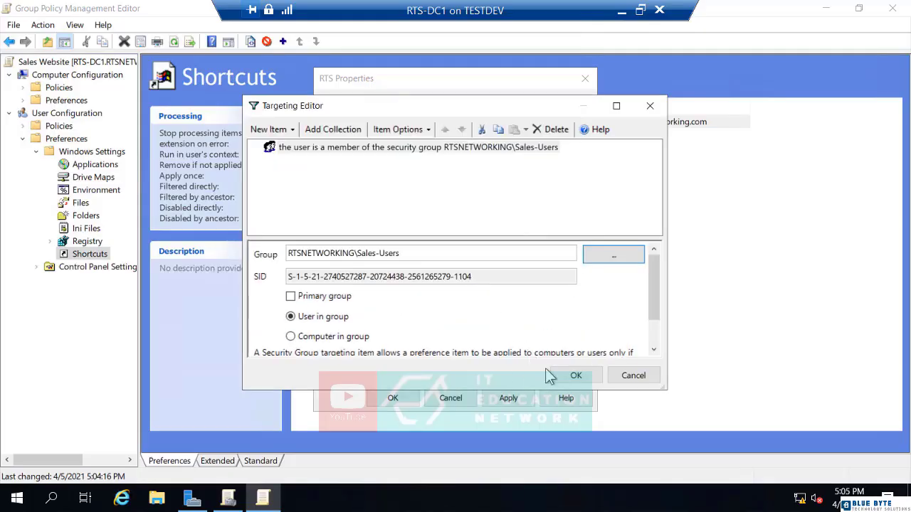
{"action": "left_click", "coordinate": [575, 378]}
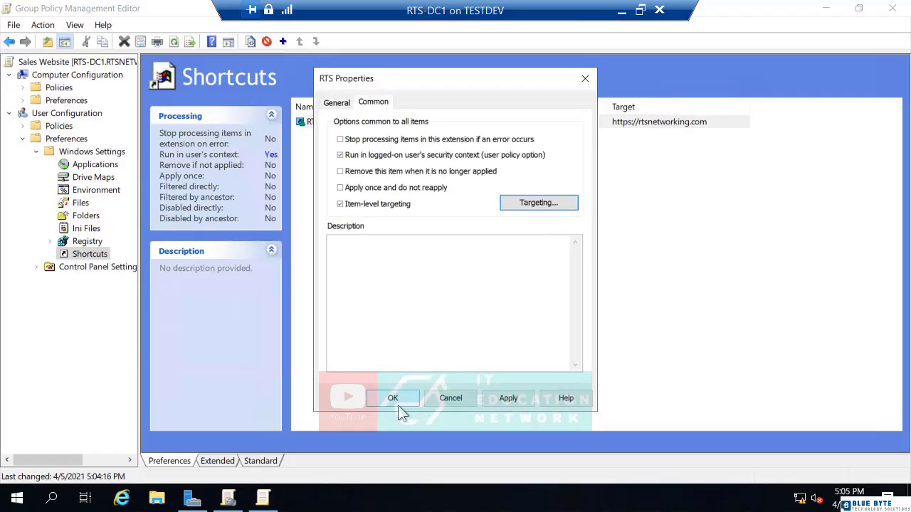
Save the RTS shortcut properties and launch Active Directory Users and Computers from Server Manager.
{"action": "left_click", "coordinate": [391, 400]}
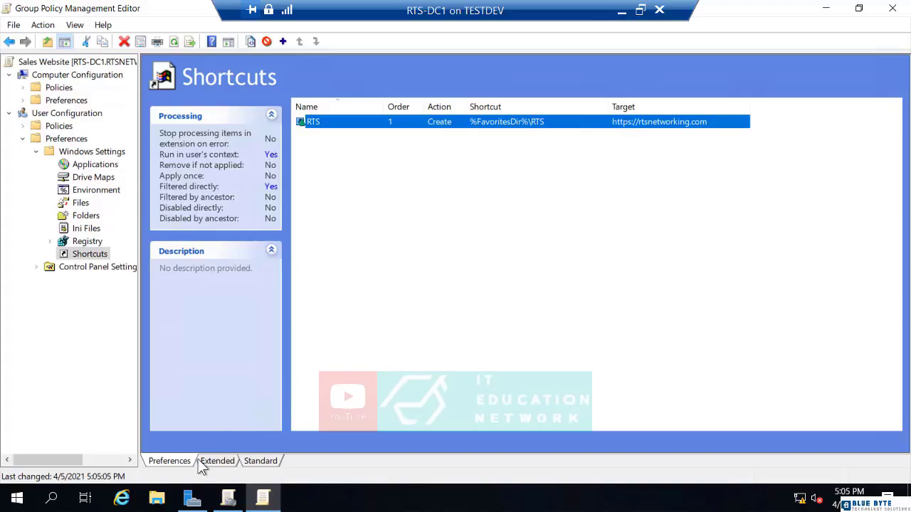
{"action": "left_click", "coordinate": [192, 498]}
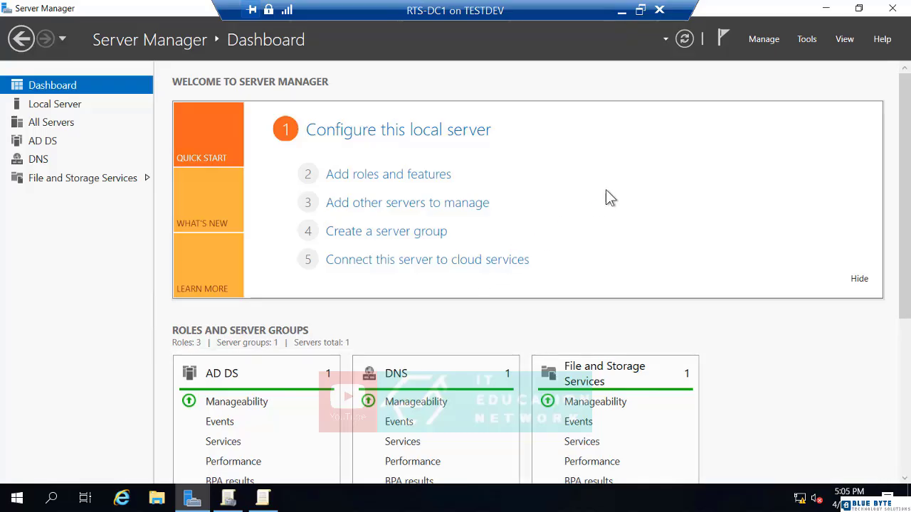
{"action": "left_click", "coordinate": [806, 39]}
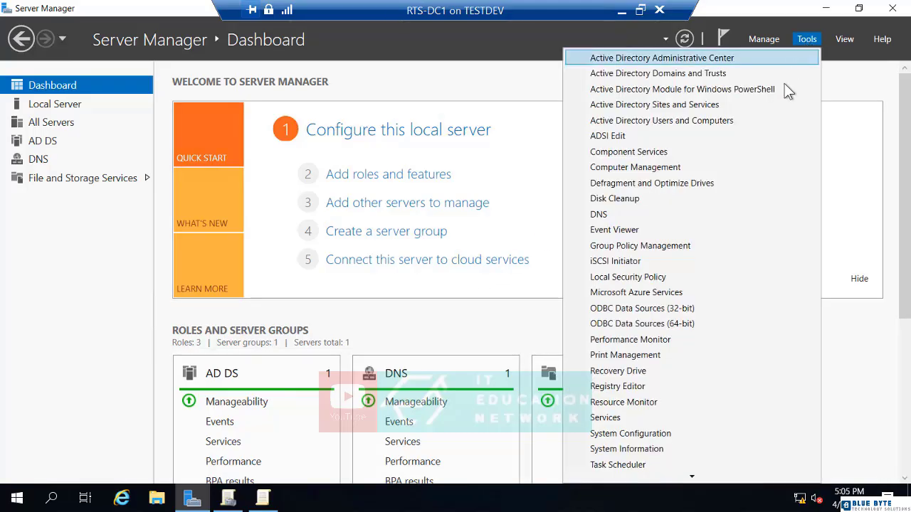
{"action": "left_click", "coordinate": [736, 121]}
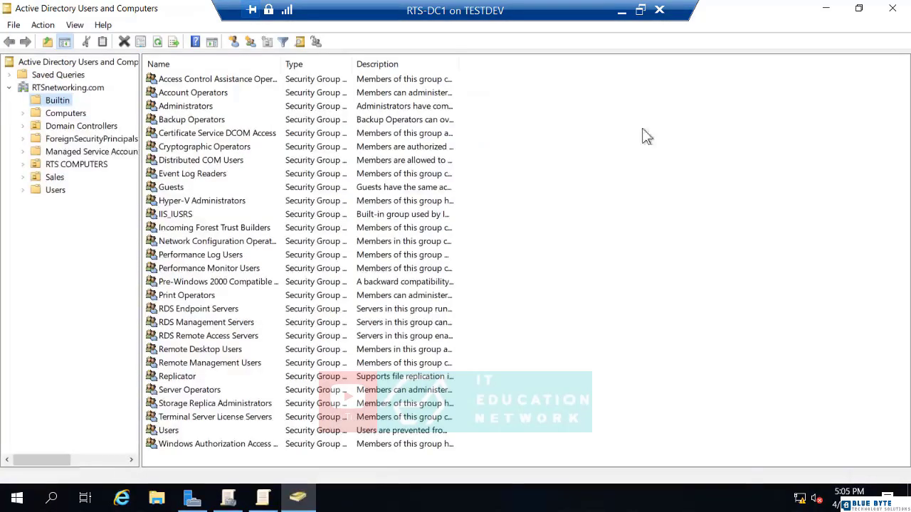
Add the Sales OU user account to the Domain Admins group.
{"action": "left_click", "coordinate": [55, 178]}
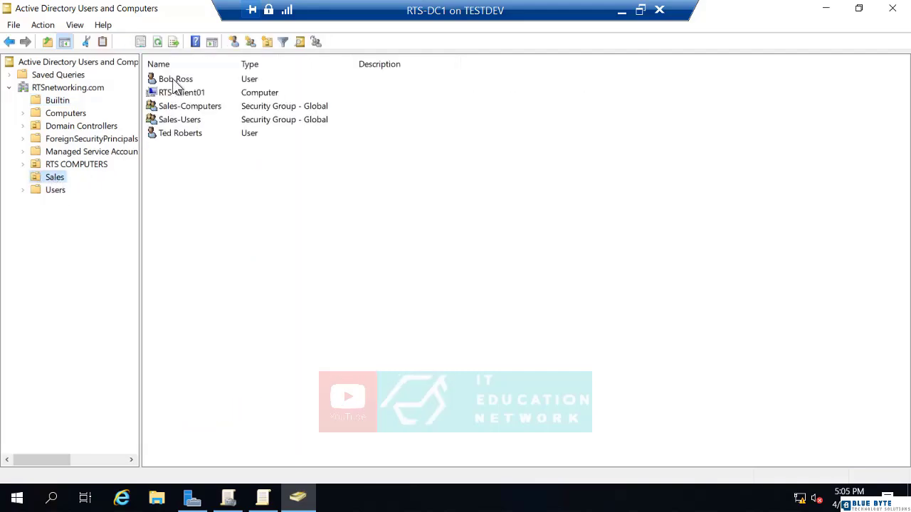
{"action": "right_click", "coordinate": [176, 82]}
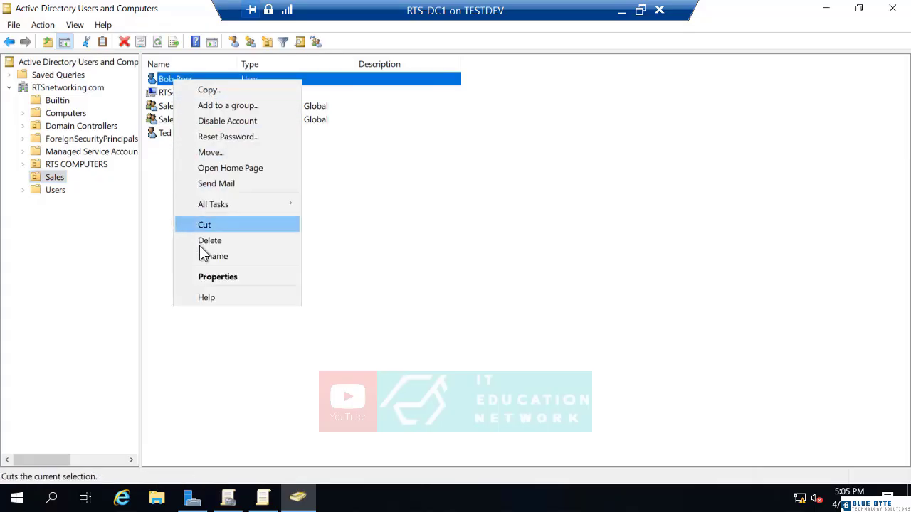
{"action": "left_click", "coordinate": [209, 279]}
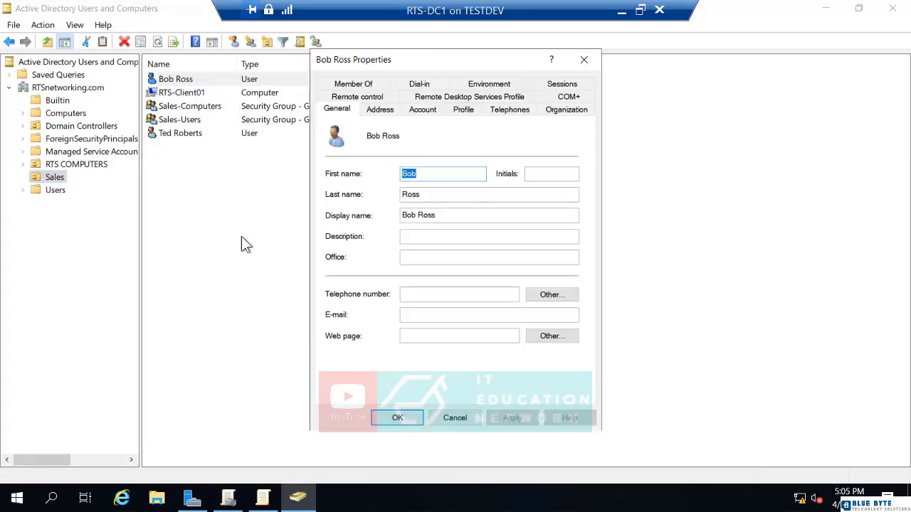
{"action": "left_click", "coordinate": [345, 86]}
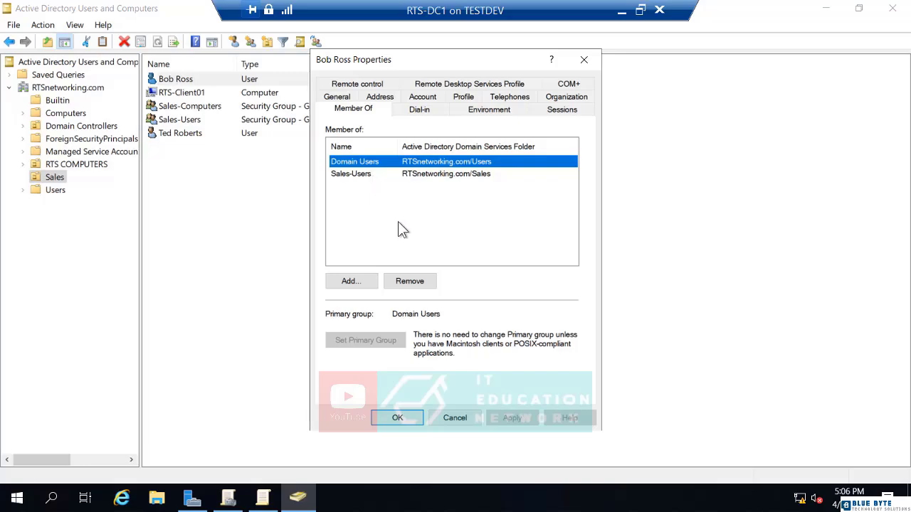
{"action": "left_click", "coordinate": [348, 281]}
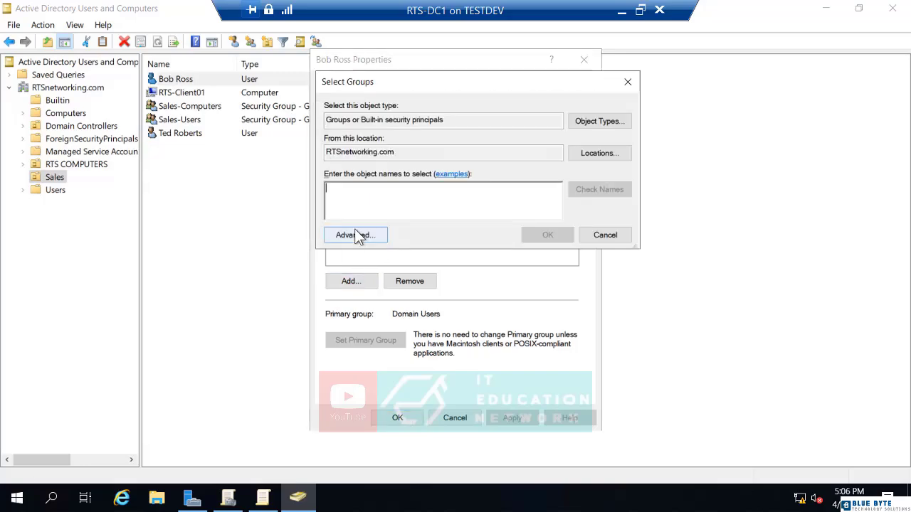
{"action": "type", "text": "domain ad"}
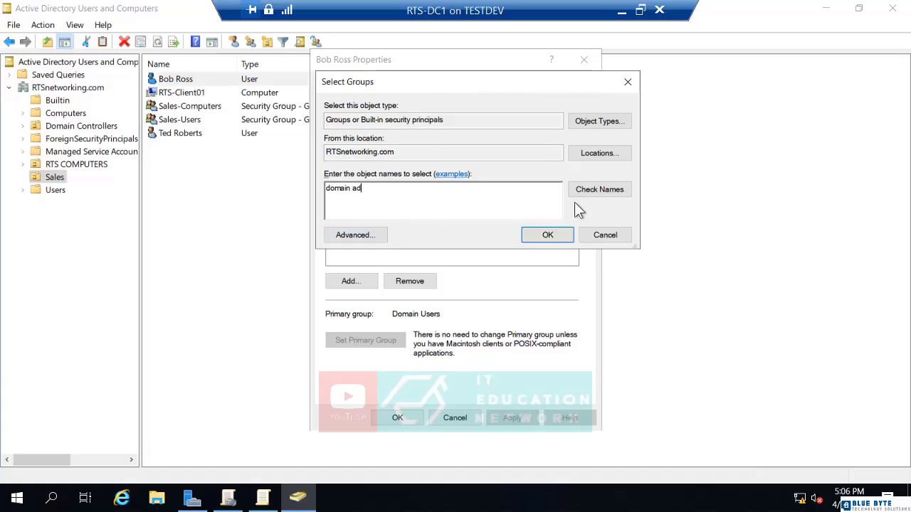
{"action": "left_click", "coordinate": [593, 188]}
{"action": "left_click", "coordinate": [548, 235]}
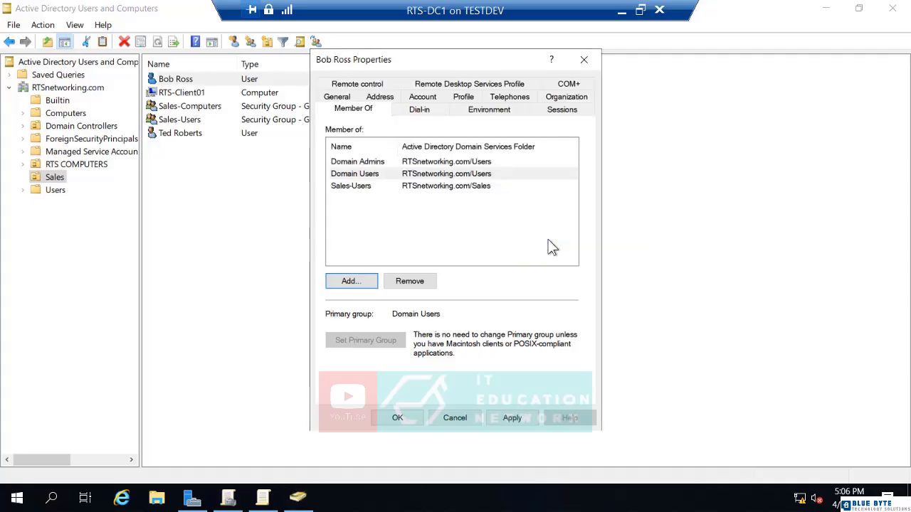
{"action": "left_click", "coordinate": [398, 418]}
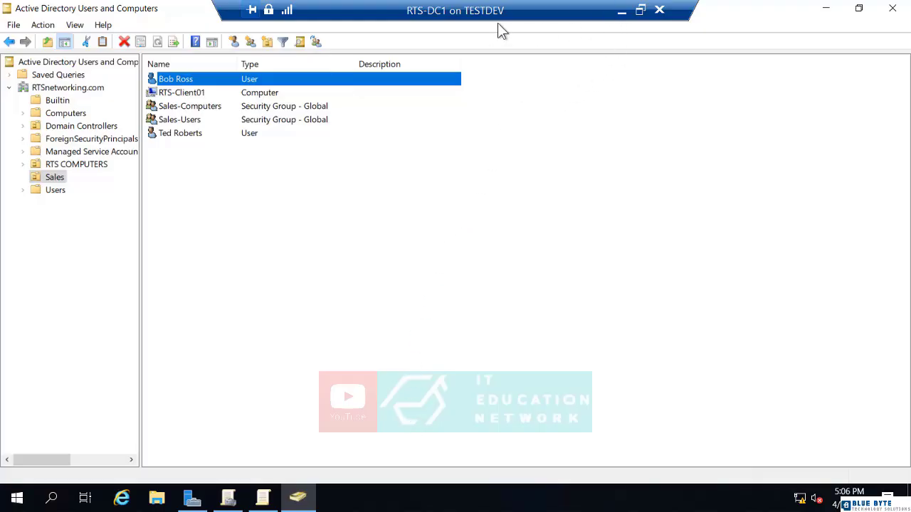
Sign in to RTS-SVR1 as the Sales user with the VM window in full-screen mode.
{"action": "left_click", "coordinate": [621, 12]}
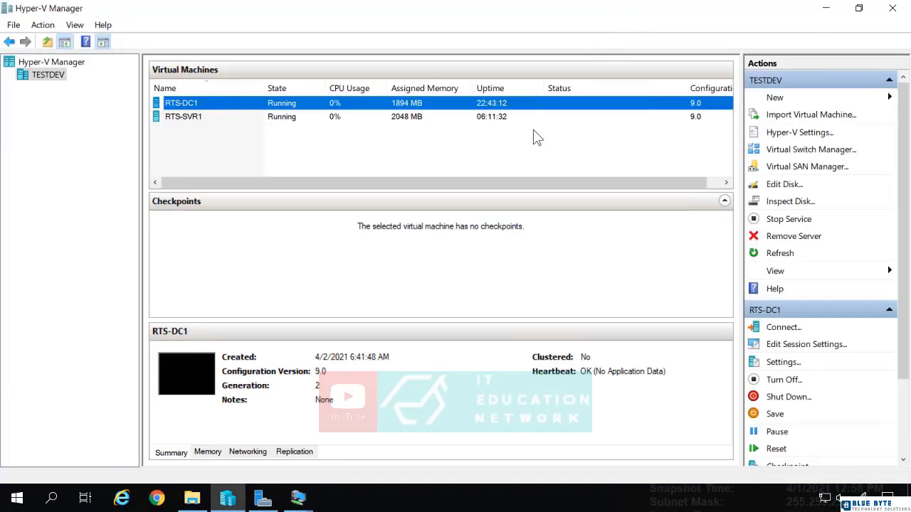
{"action": "left_click", "coordinate": [298, 497]}
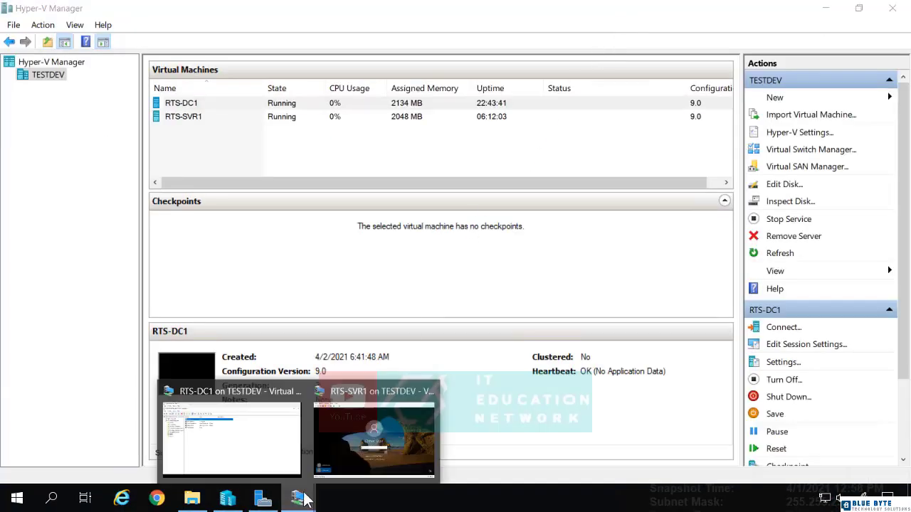
{"action": "left_click", "coordinate": [329, 468]}
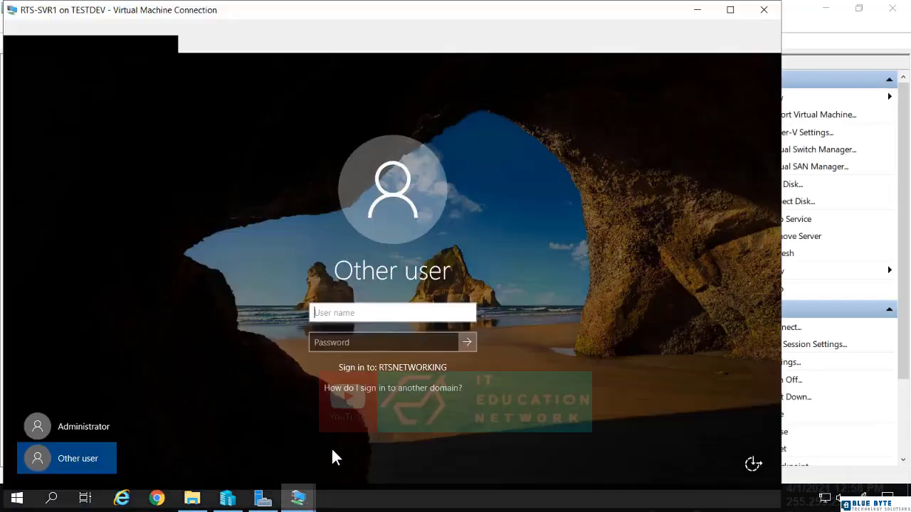
{"action": "left_click", "coordinate": [328, 312]}
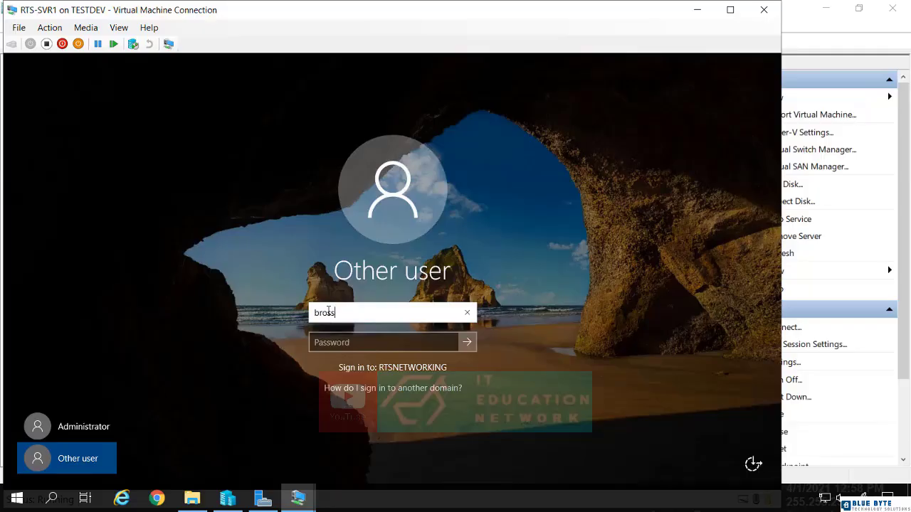
{"action": "left_click", "coordinate": [124, 30]}
{"action": "left_click", "coordinate": [129, 39]}
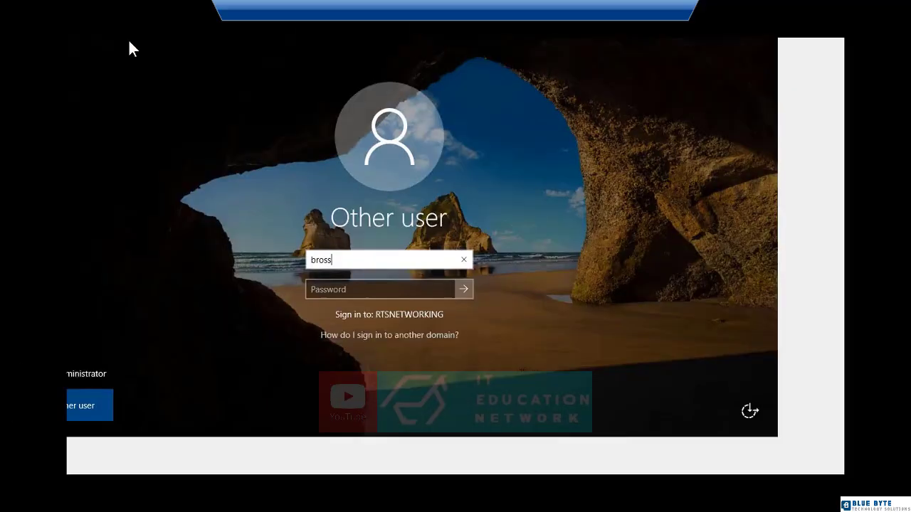
{"action": "left_click", "coordinate": [397, 329]}
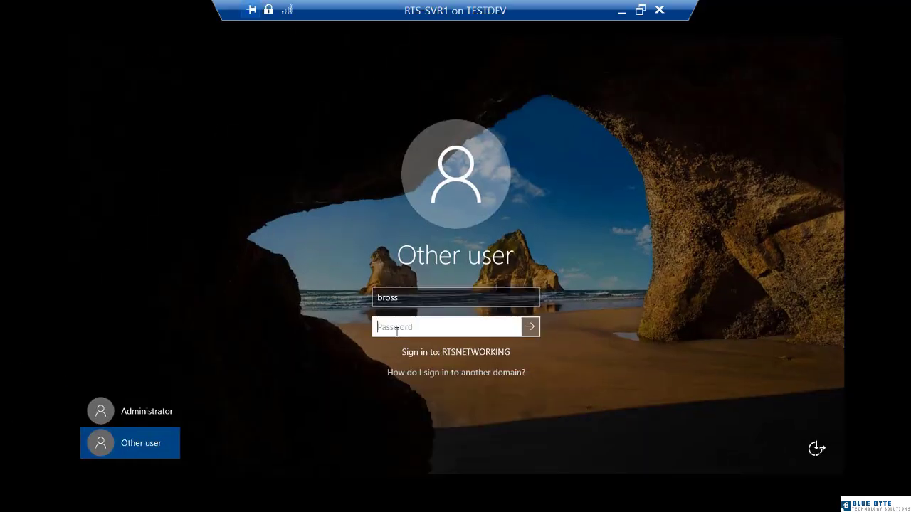
{"action": "type", "text": "********"}
{"action": "key", "text": "Return"}
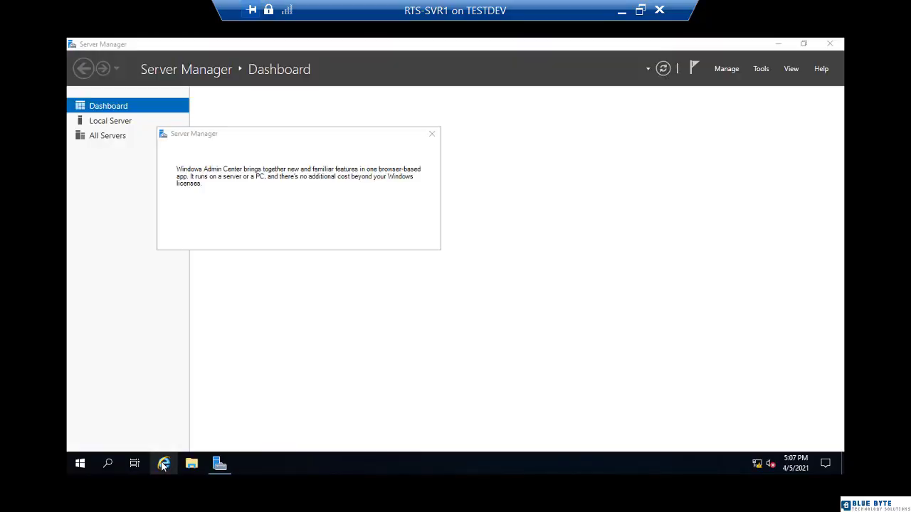
{"action": "left_click", "coordinate": [163, 464]}
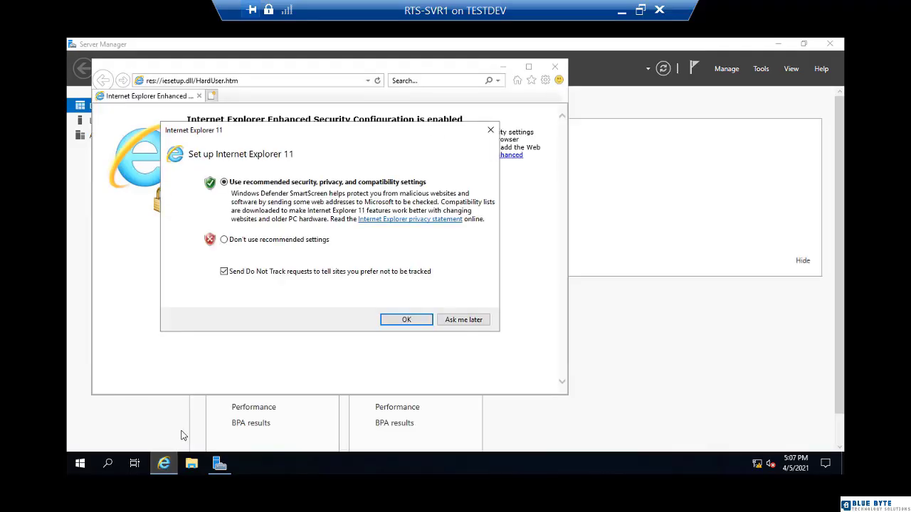
{"action": "left_click", "coordinate": [419, 322]}
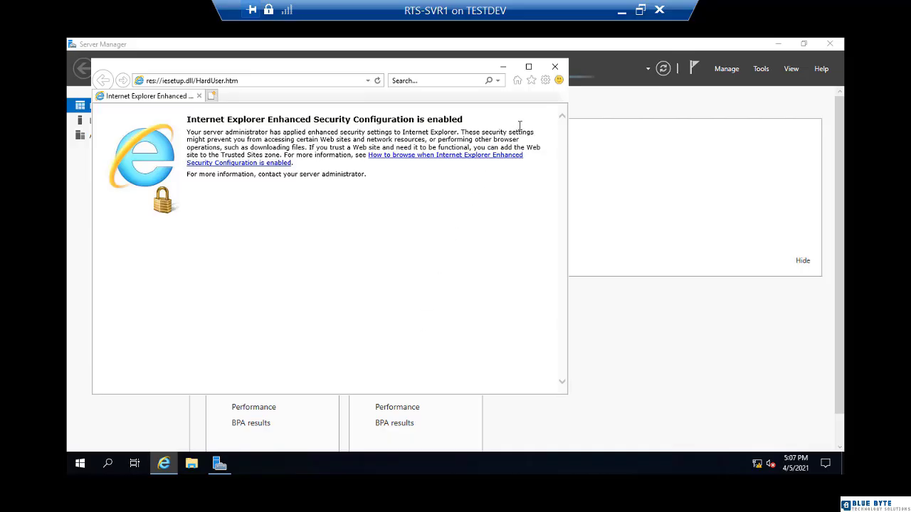
{"action": "left_click", "coordinate": [532, 83]}
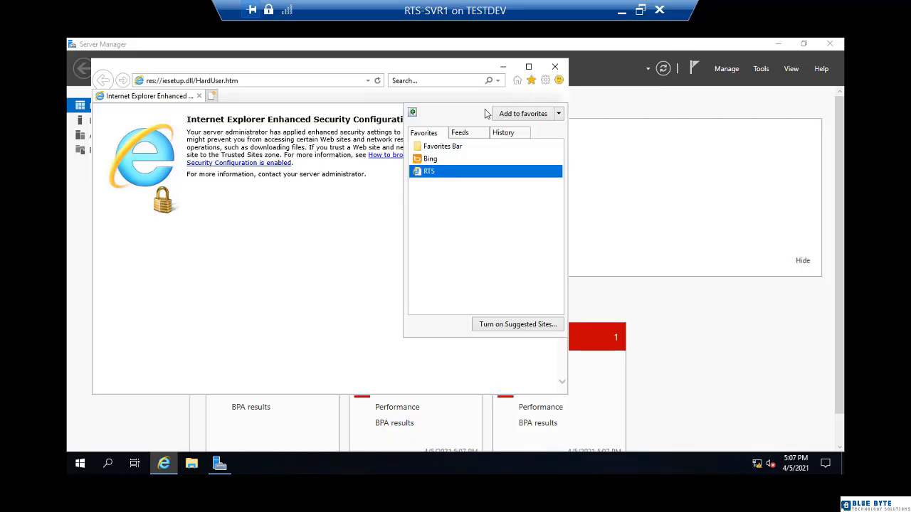
{"action": "left_click", "coordinate": [428, 179]}
{"action": "left_click", "coordinate": [622, 14]}
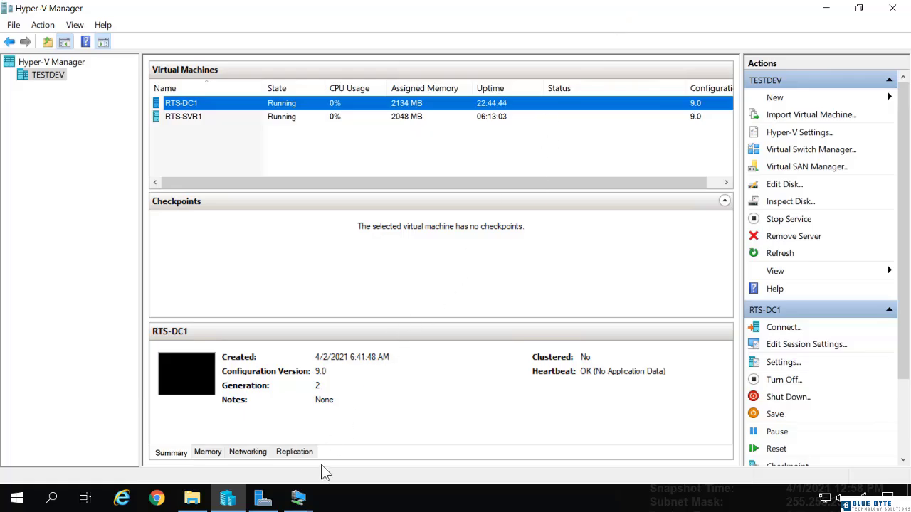
On RTS-DC1, bring up the Group Policy editor's Shortcuts settings showing the RTS shortcut.
{"action": "left_click", "coordinate": [303, 502]}
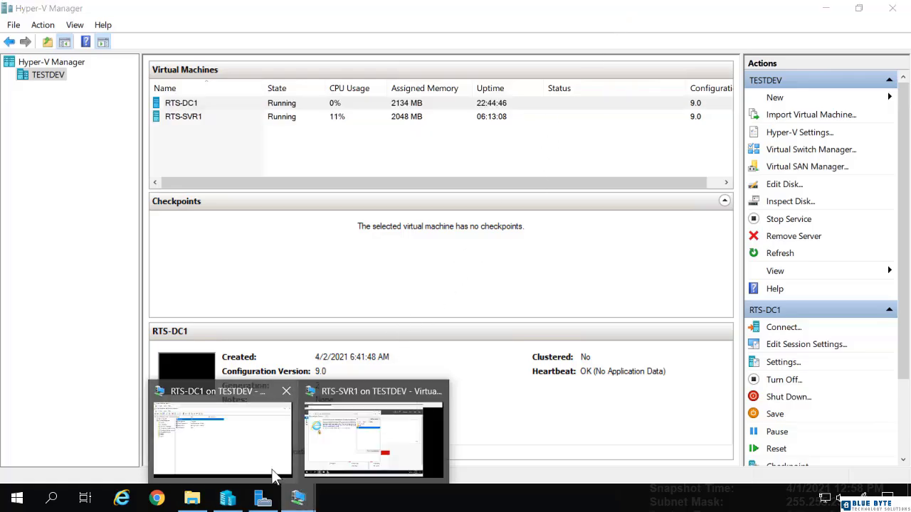
{"action": "left_click", "coordinate": [243, 457]}
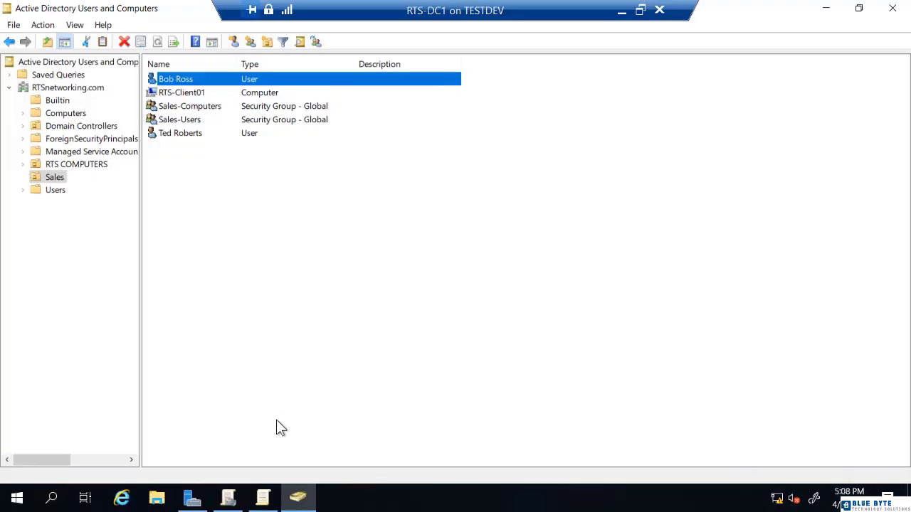
{"action": "left_click", "coordinate": [263, 500]}
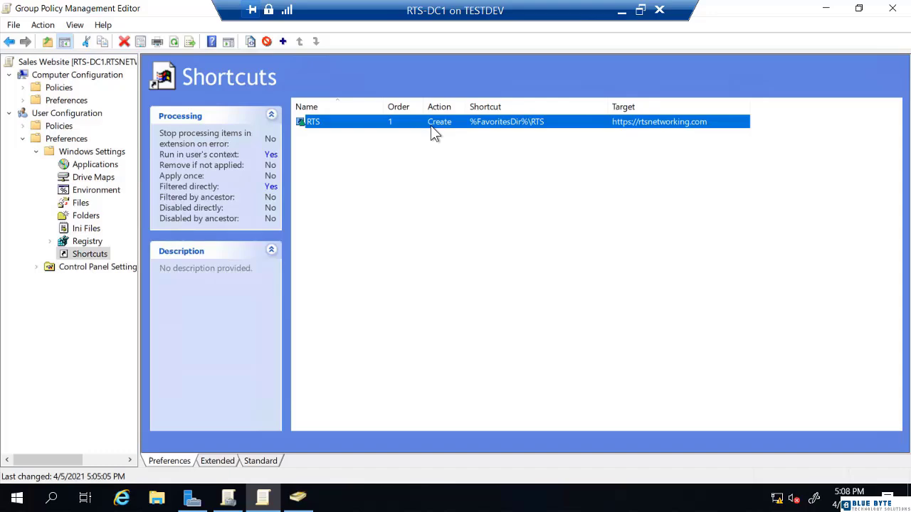
{"action": "right_click", "coordinate": [348, 123]}
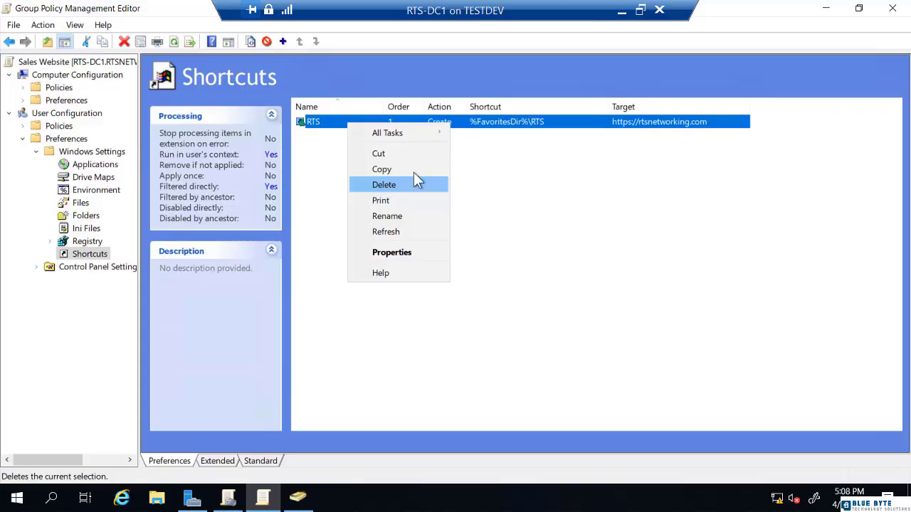
{"action": "left_click", "coordinate": [645, 132]}
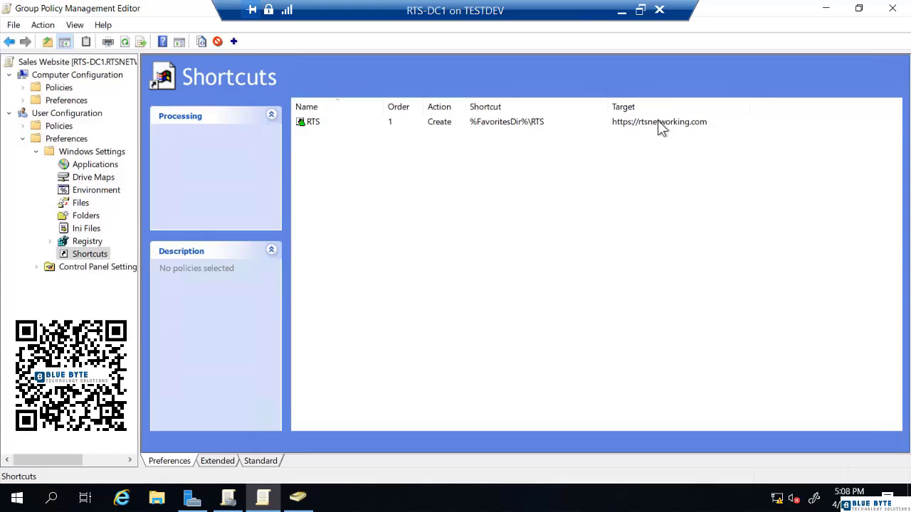
Change the RTS shortcut's Action to Delete in its properties and confirm.
{"action": "right_click", "coordinate": [325, 126]}
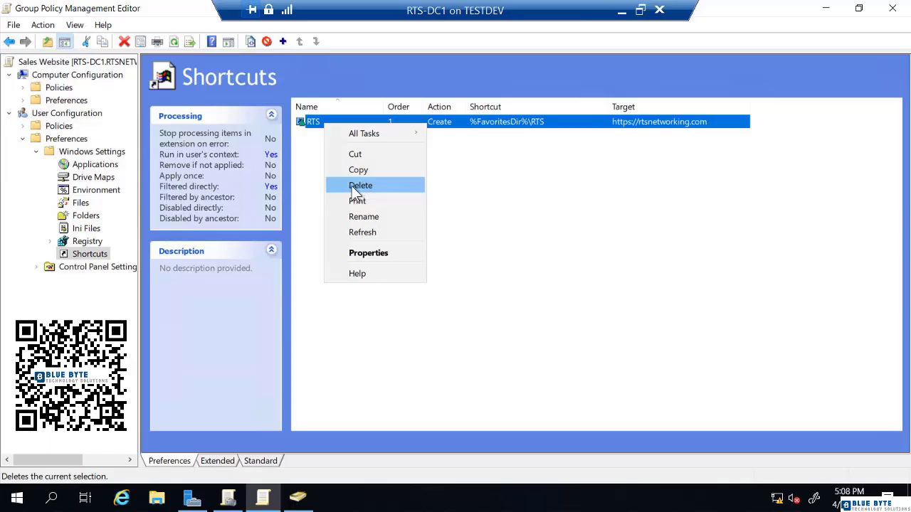
{"action": "double_click", "coordinate": [310, 121]}
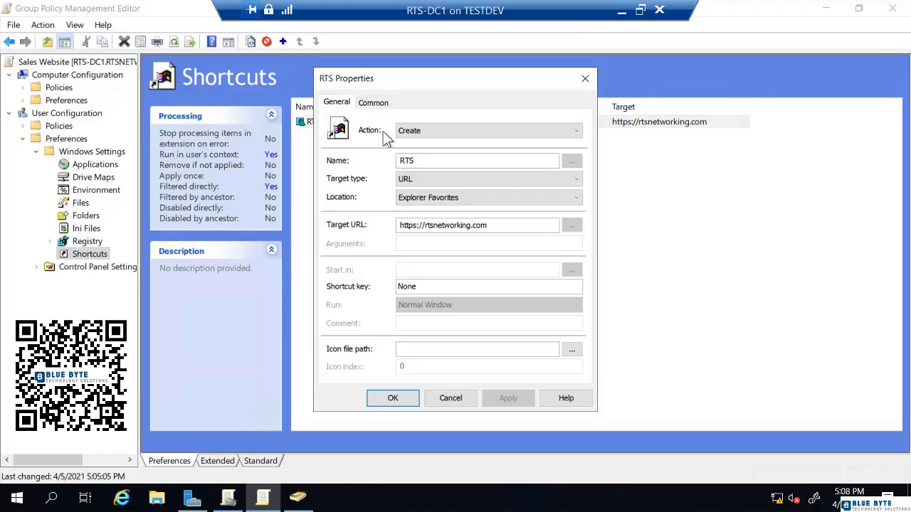
{"action": "left_click", "coordinate": [419, 132]}
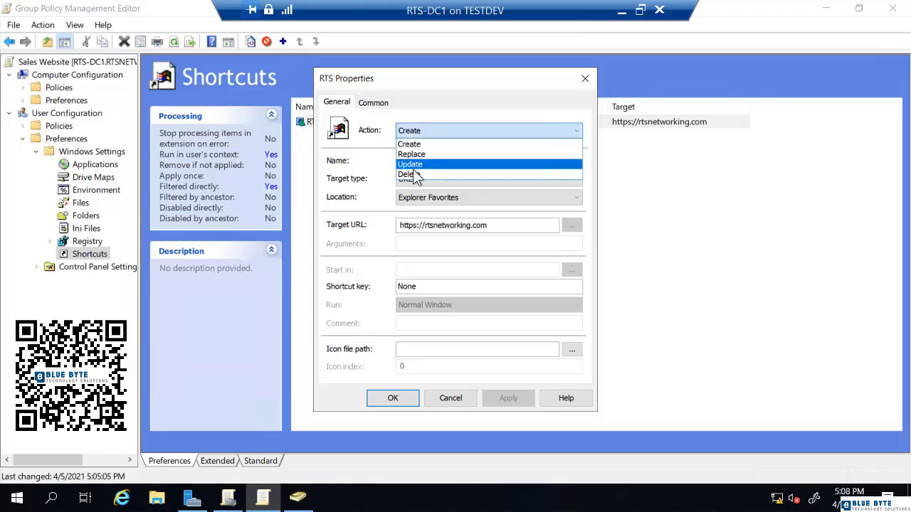
{"action": "left_click", "coordinate": [415, 175]}
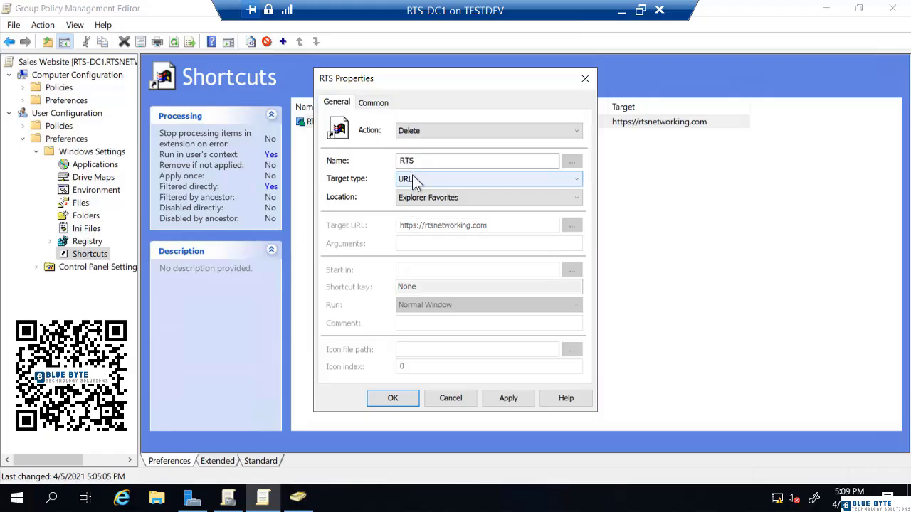
{"action": "left_click", "coordinate": [392, 398]}
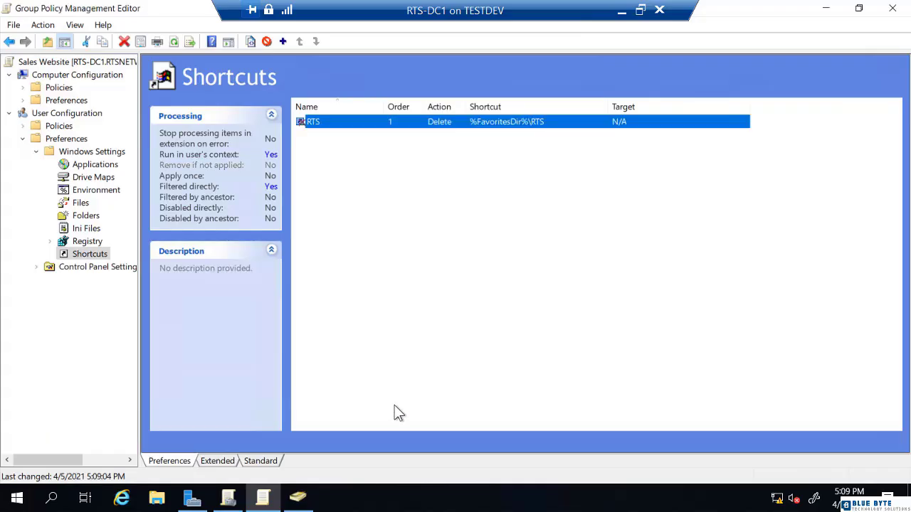
Clear the shortcut selection, leave full-screen view and return to Hyper-V Manager.
{"action": "left_click", "coordinate": [355, 217]}
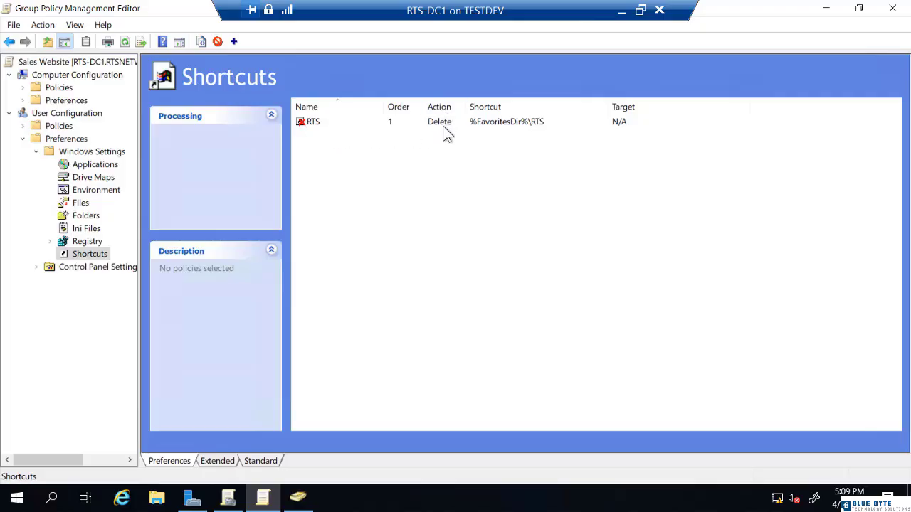
{"action": "left_click", "coordinate": [621, 12]}
{"action": "left_click", "coordinate": [621, 14]}
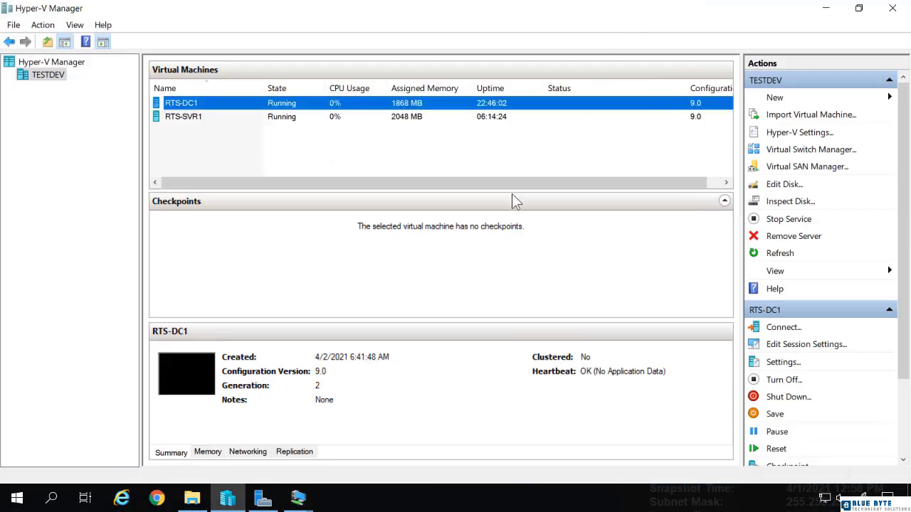
On RTS-SVR1, check Internet Explorer's current favorites list.
{"action": "left_click", "coordinate": [298, 499]}
{"action": "left_click", "coordinate": [341, 451]}
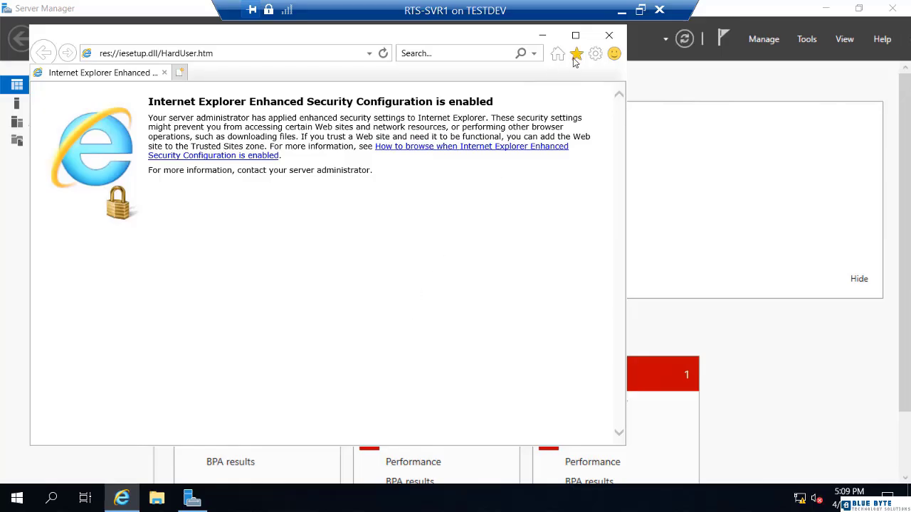
{"action": "key", "text": "alt+d"}
{"action": "left_click", "coordinate": [577, 55]}
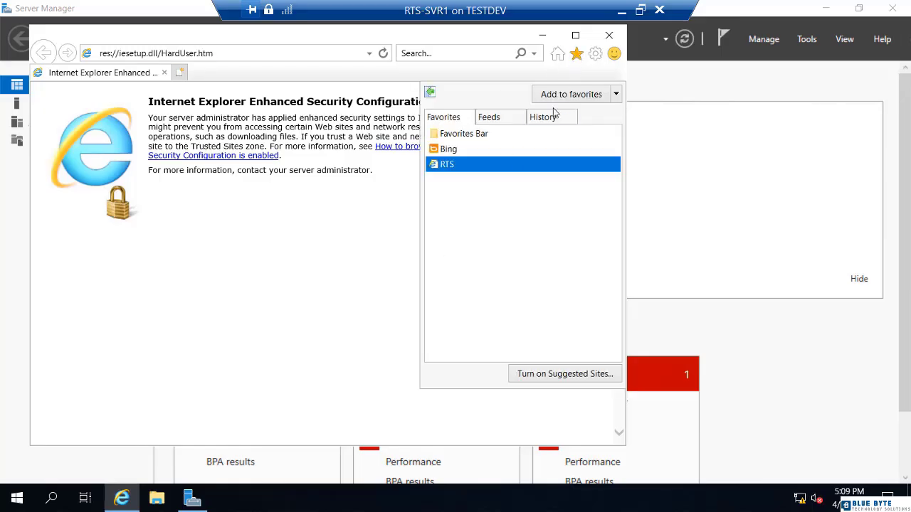
{"action": "left_click", "coordinate": [223, 339]}
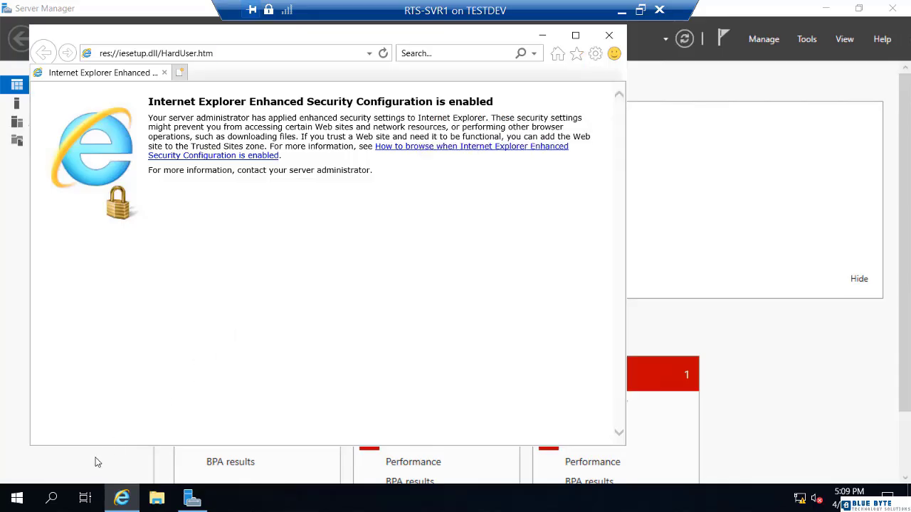
Run gpupdate from the Run dialog to refresh Group Policy.
{"action": "right_click", "coordinate": [18, 498]}
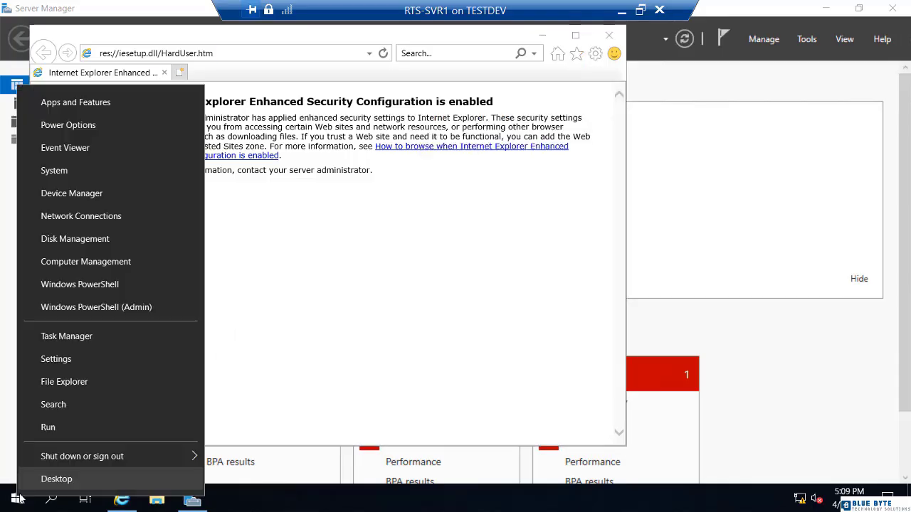
{"action": "left_click", "coordinate": [50, 428]}
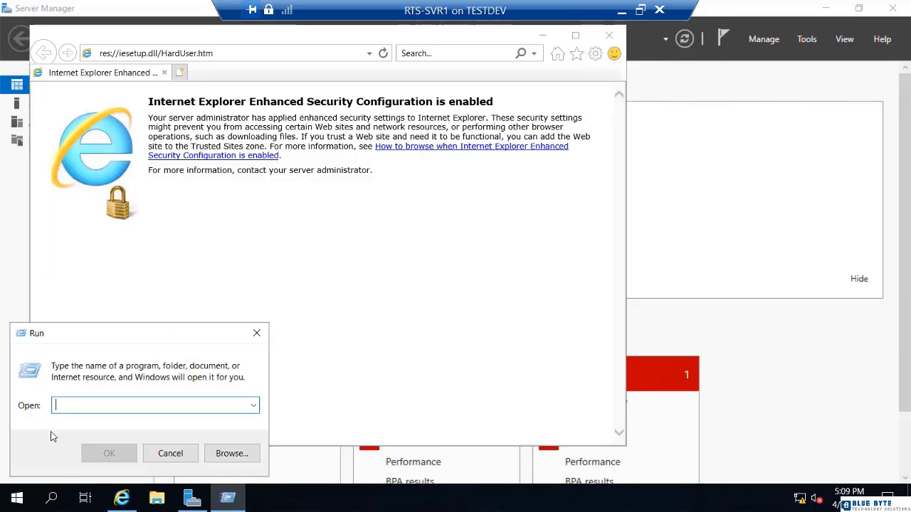
{"action": "type", "text": "gpupfsy"}
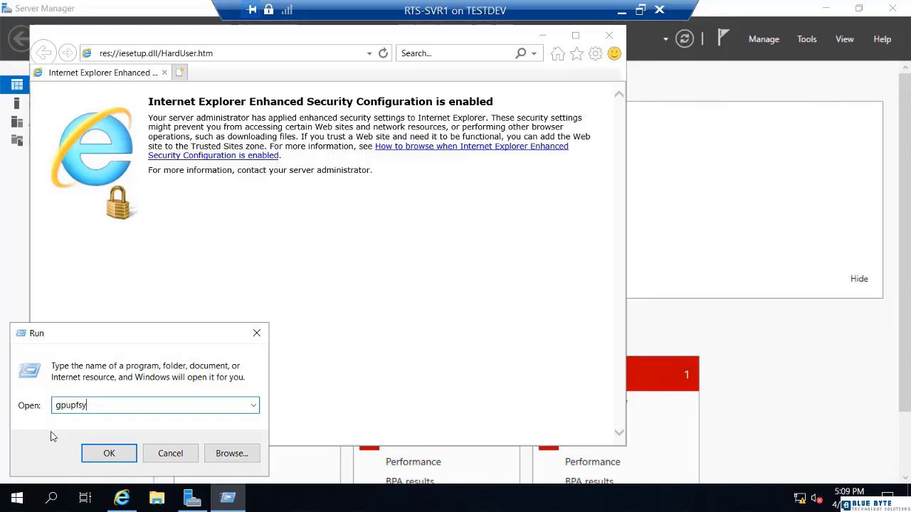
{"action": "key", "text": "BackSpace"}
{"action": "key", "text": "BackSpace"}
{"action": "key", "text": "BackSpace"}
{"action": "type", "text": "date"}
{"action": "key", "text": "Return"}
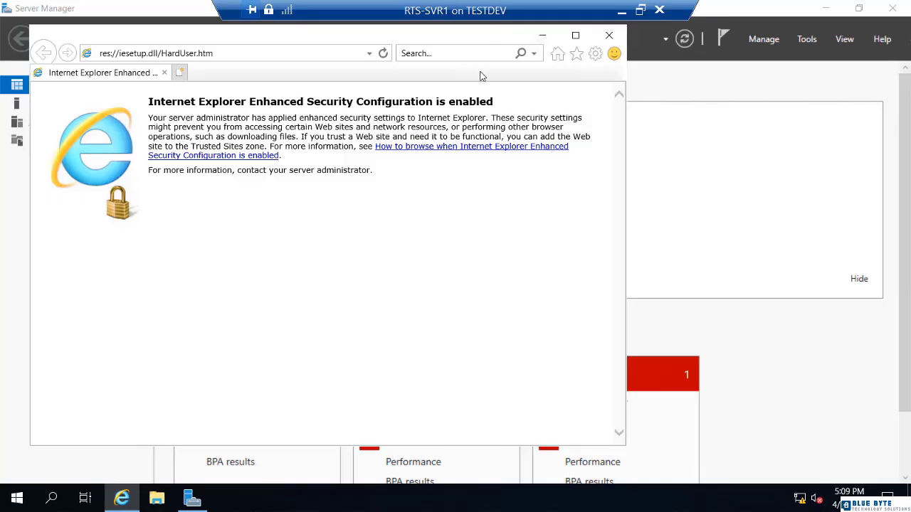
Restart Internet Explorer and confirm favorites show only Favorites Bar and Bing, without RTS.
{"action": "left_click", "coordinate": [610, 37]}
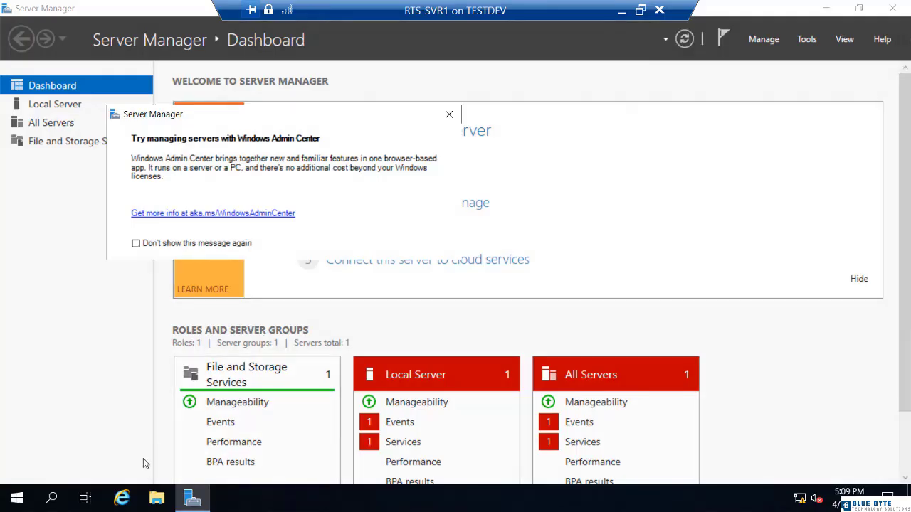
{"action": "left_click", "coordinate": [121, 498]}
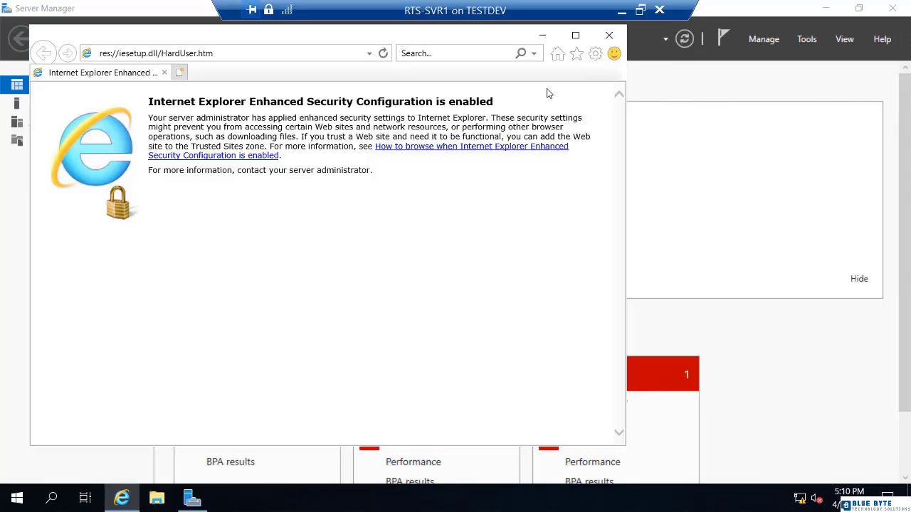
{"action": "left_click", "coordinate": [577, 56]}
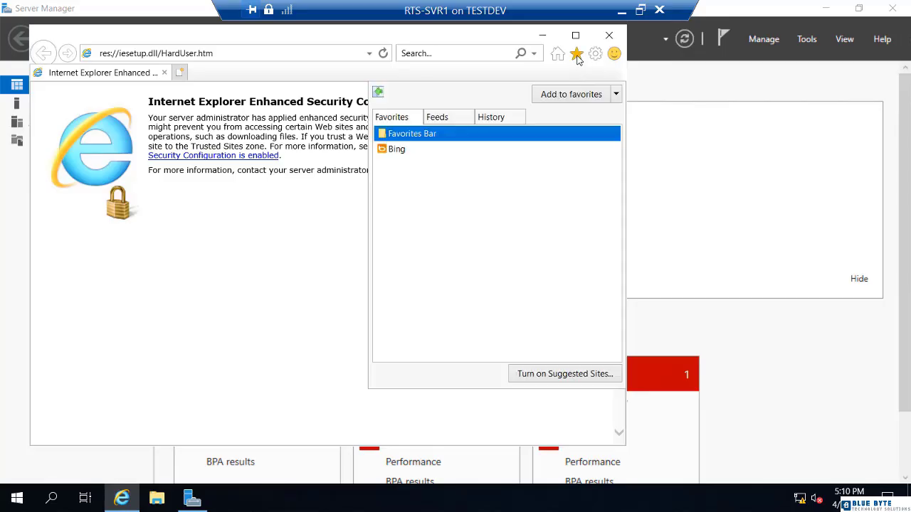